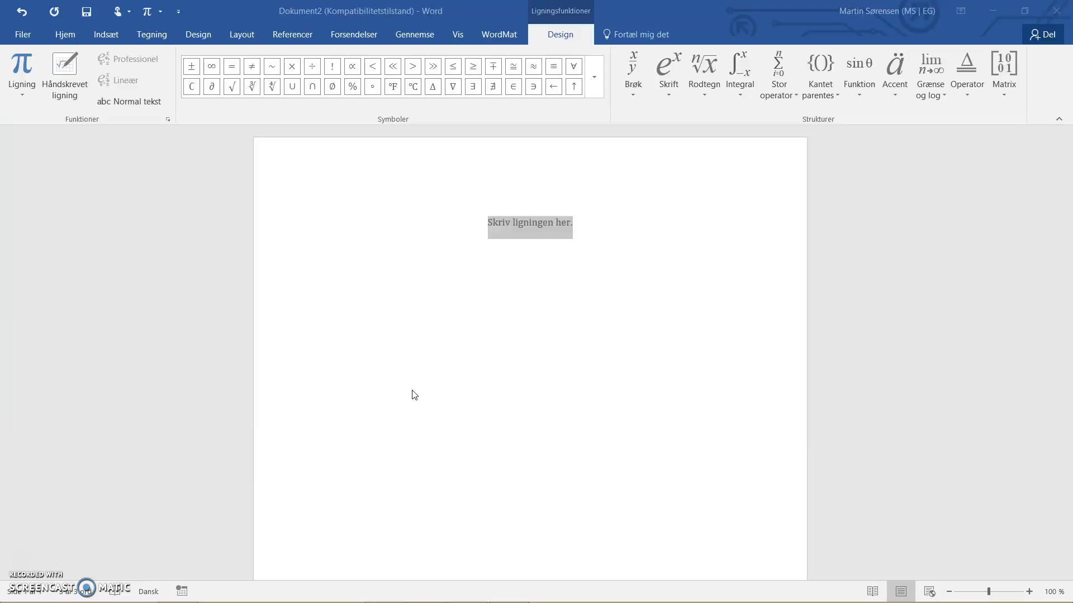
Write 2000 = 1222·(1+0,055)^n in the empty equation and launch WordMat's solve with Alt+L.
left_click(508, 224)
type("2000 ")
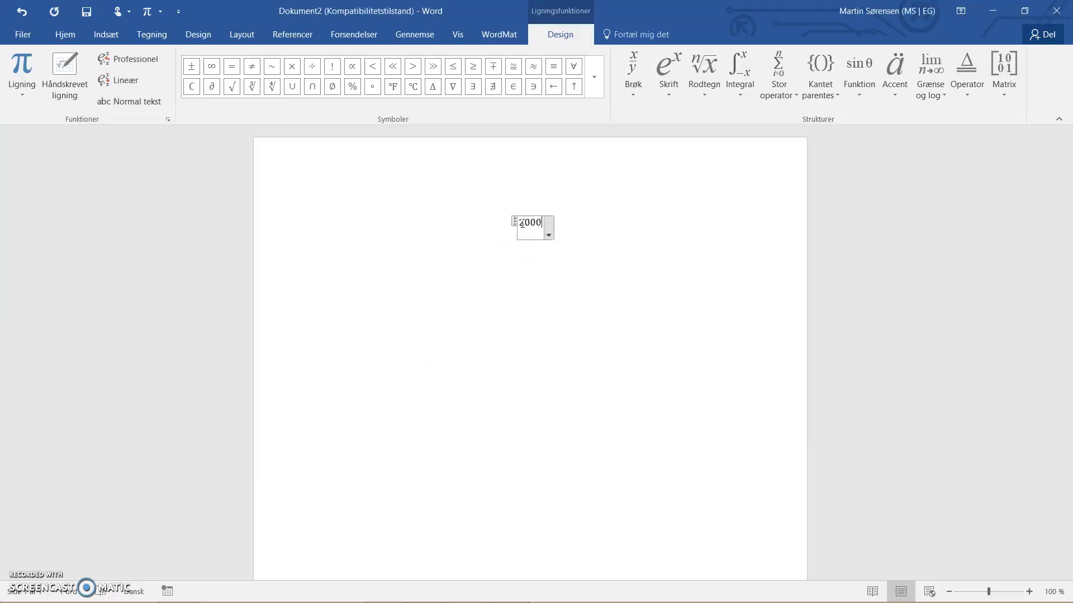
type("=")
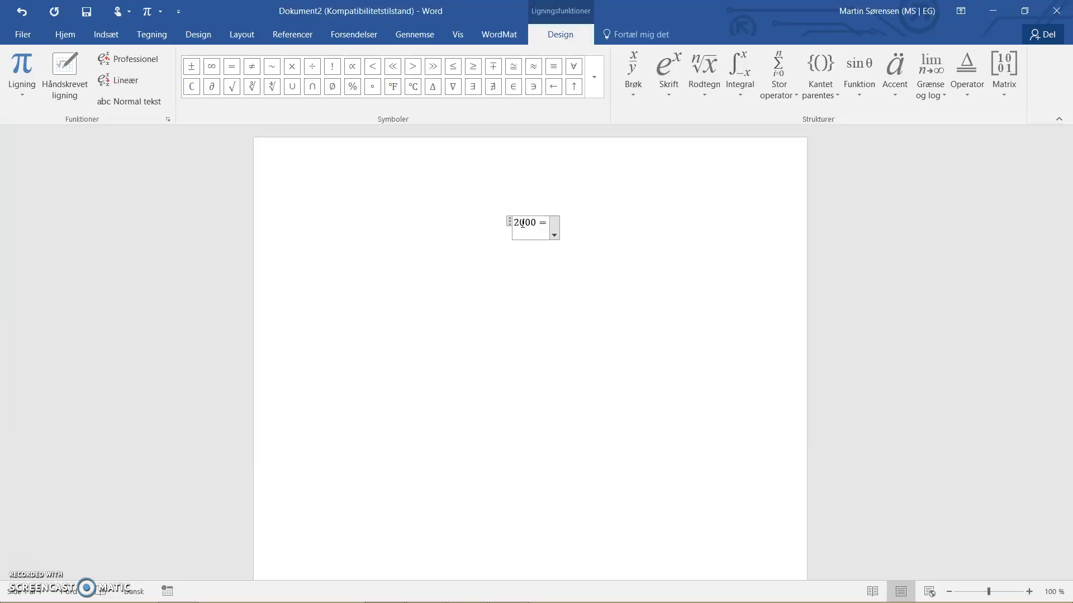
type("1222")
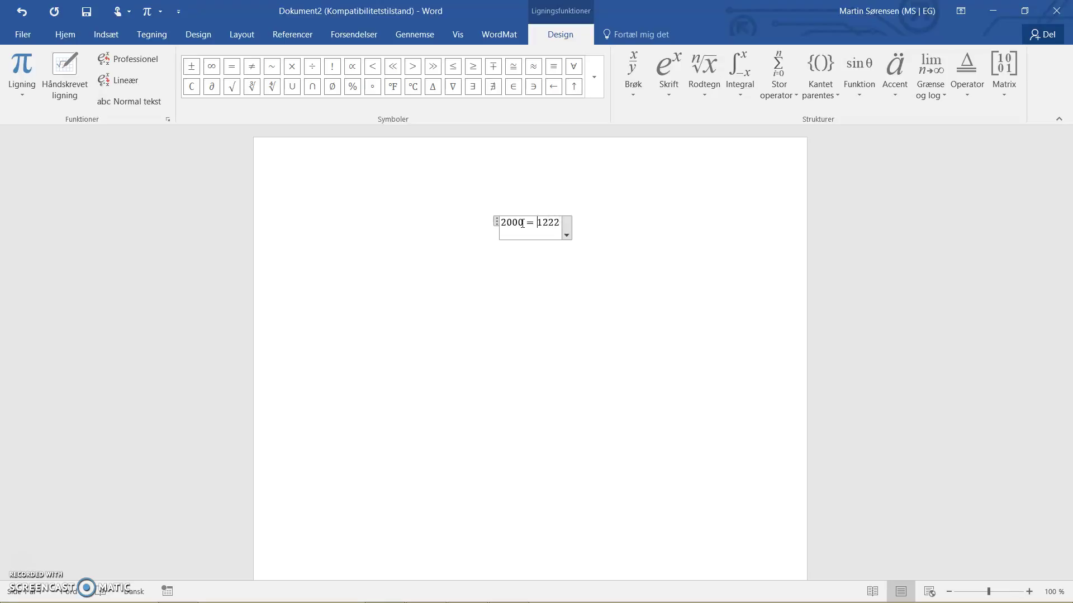
left_click(573, 223)
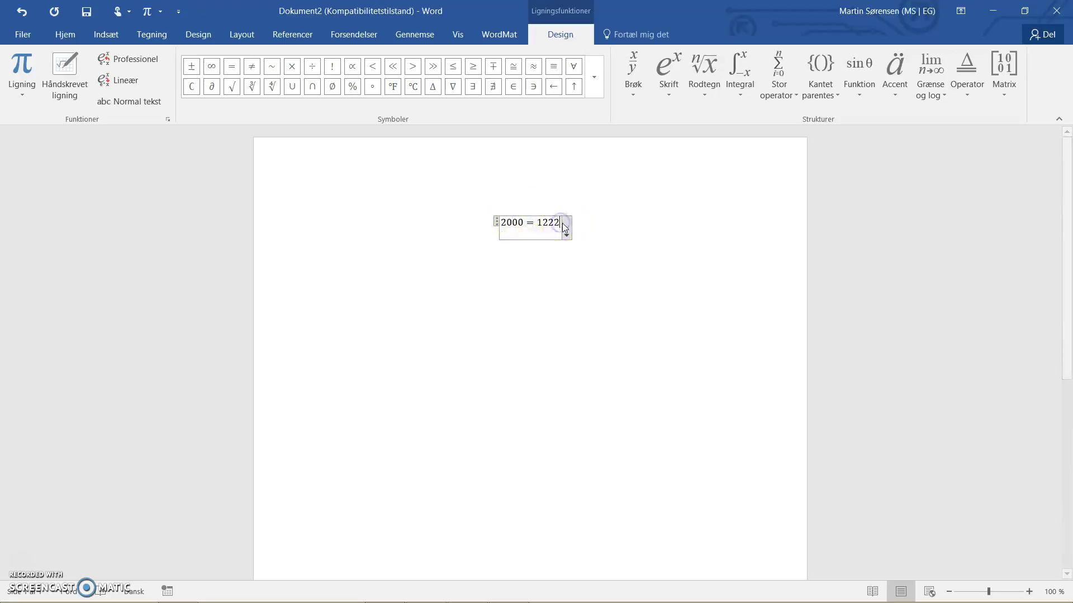
left_click(564, 228)
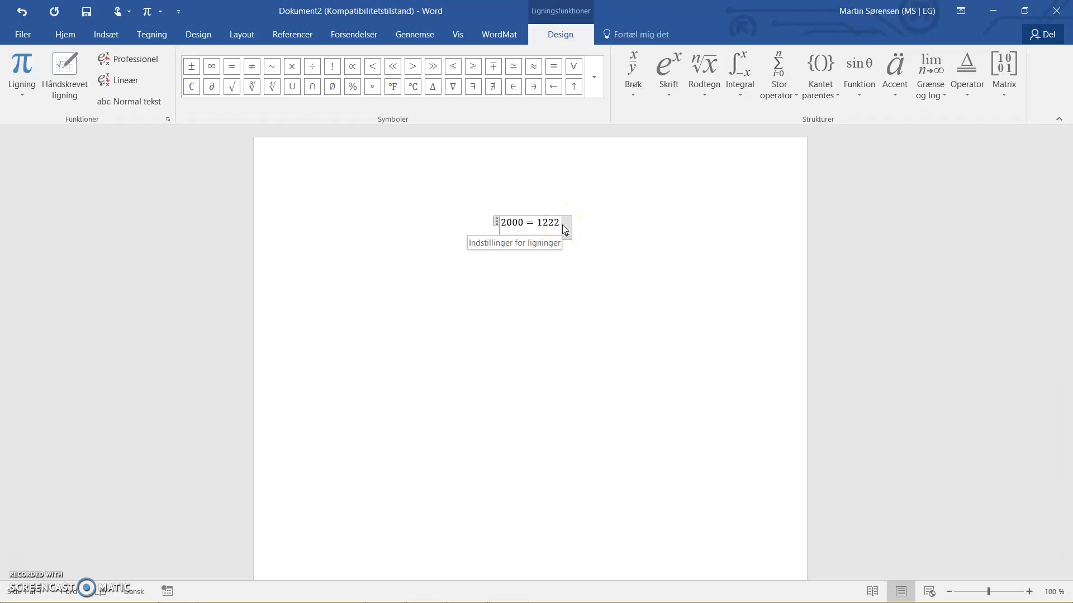
type("(")
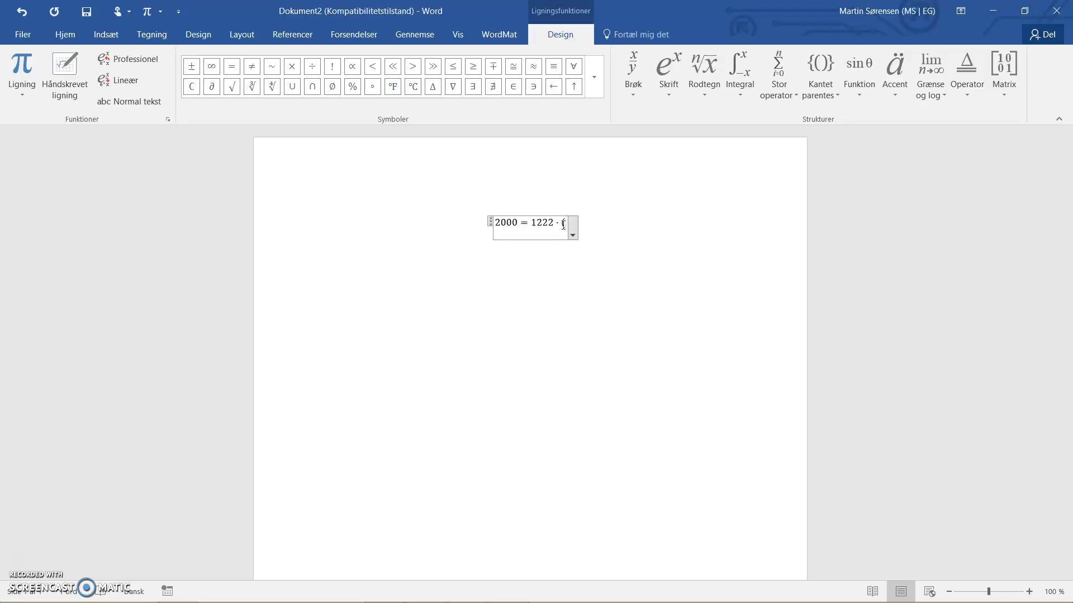
type("1+0,0")
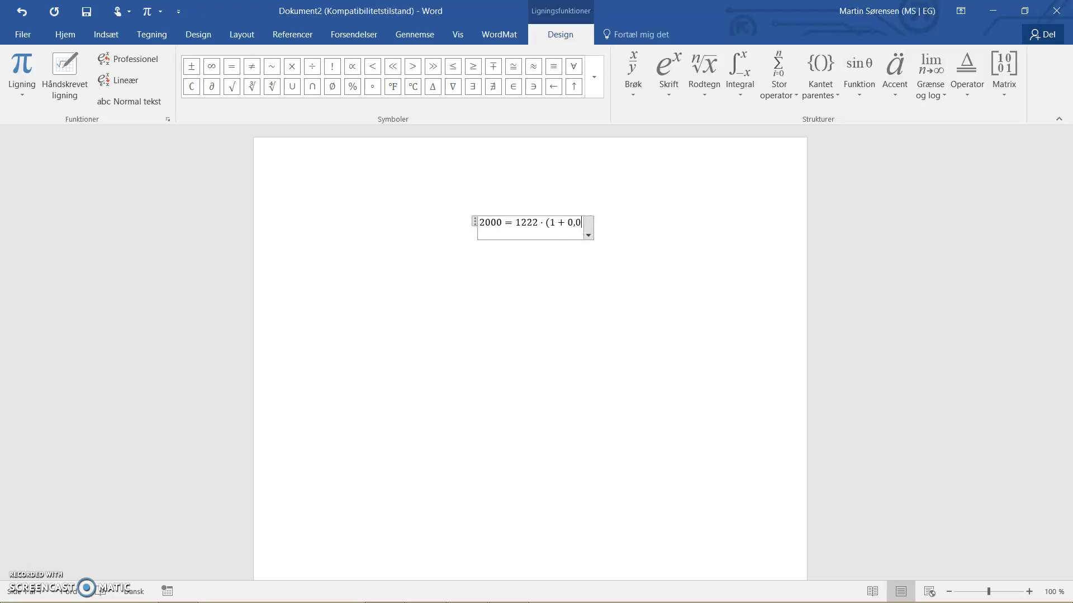
type("55)")
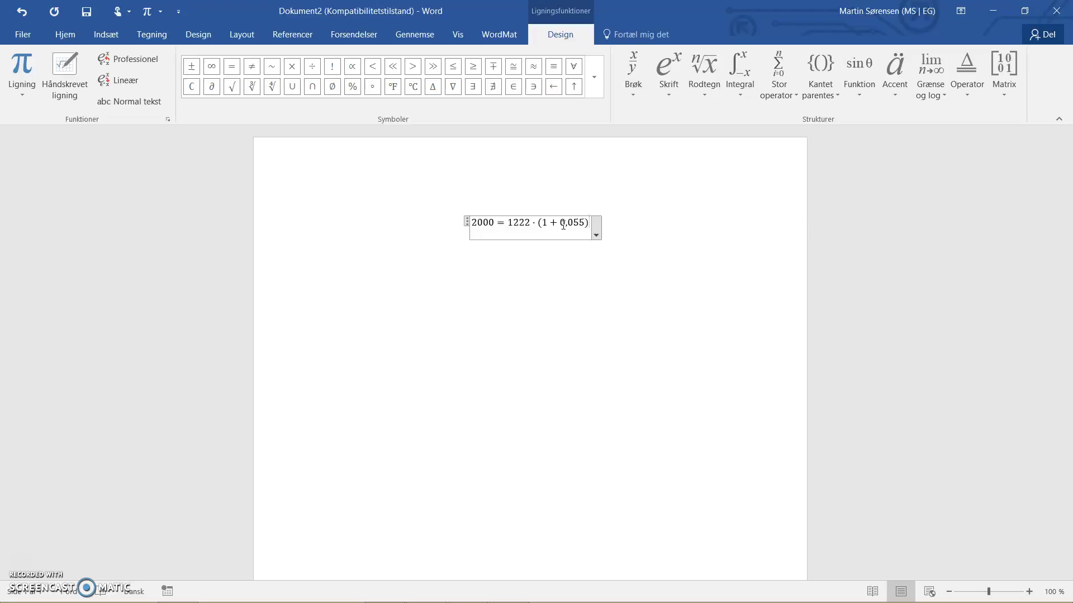
type("^n")
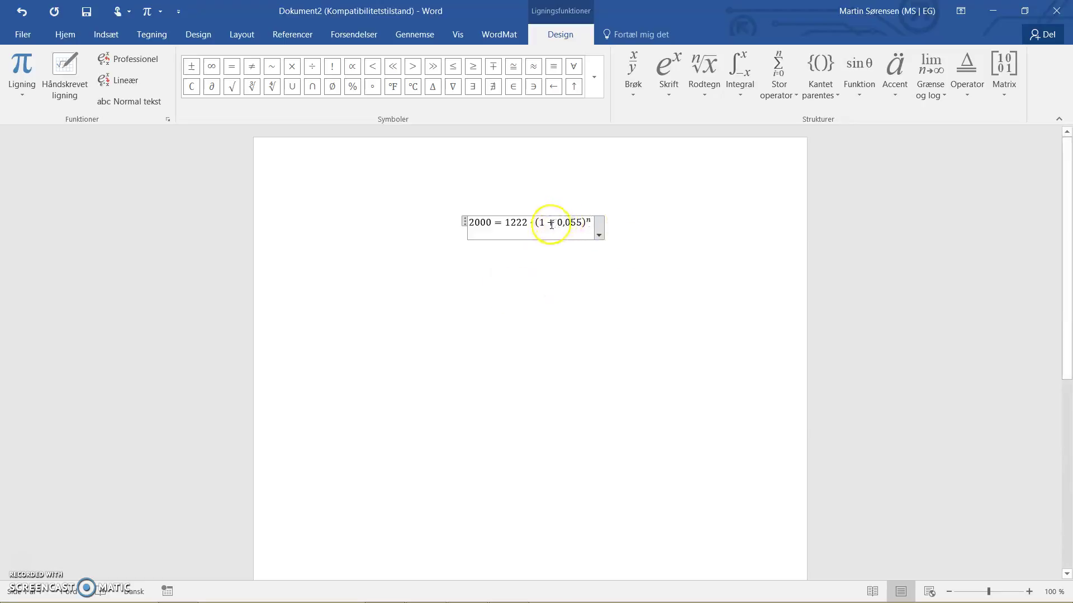
key("alt+l")
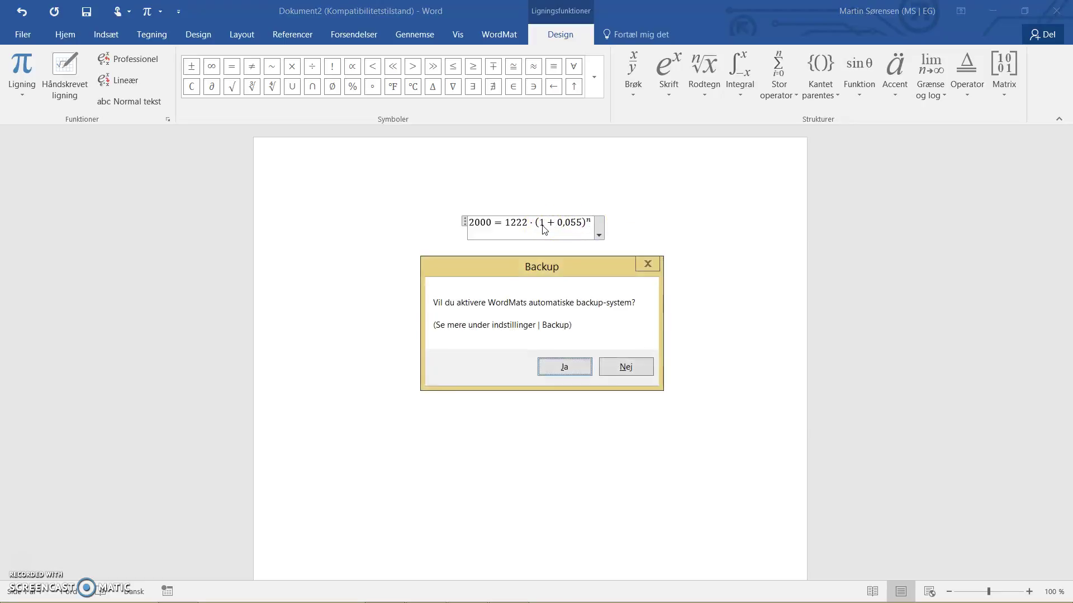
Decline automatic backups and solve for n, getting the exact ln(1000/611)·18,6774 result.
left_click(624, 366)
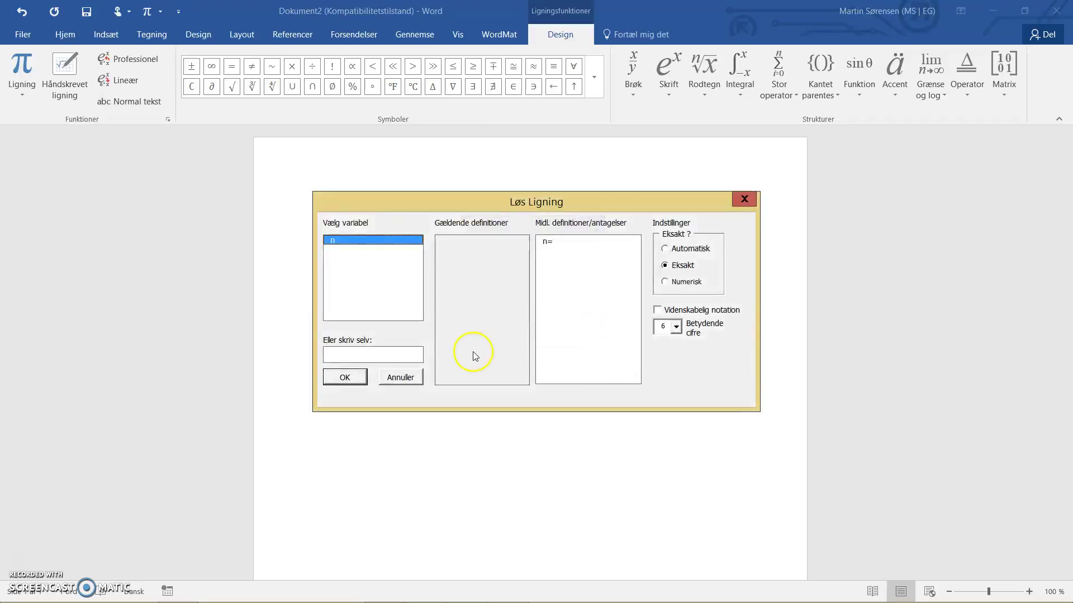
left_click(346, 379)
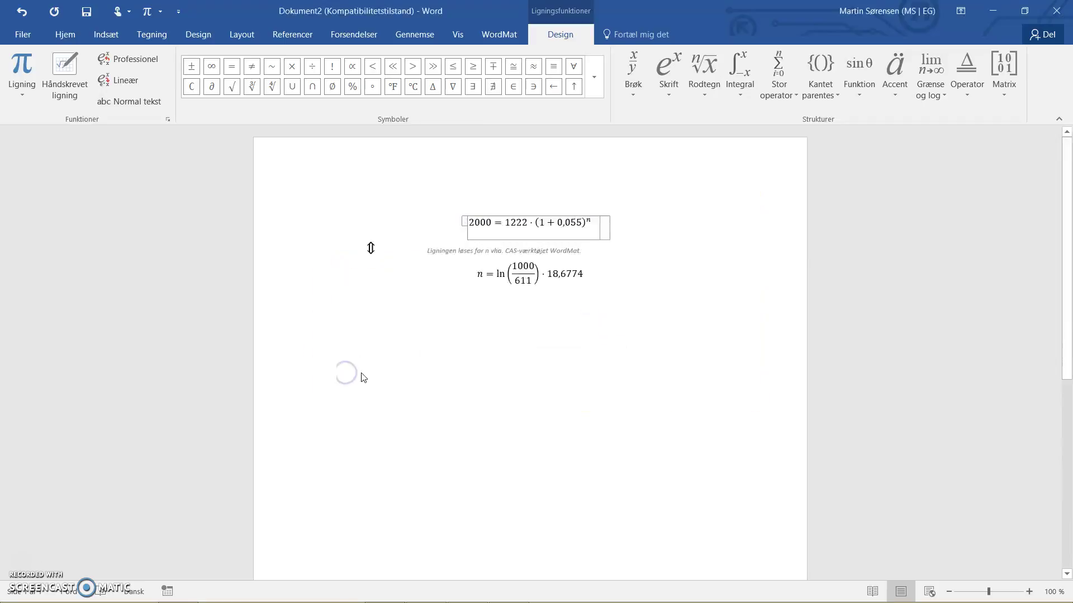
left_click(568, 275)
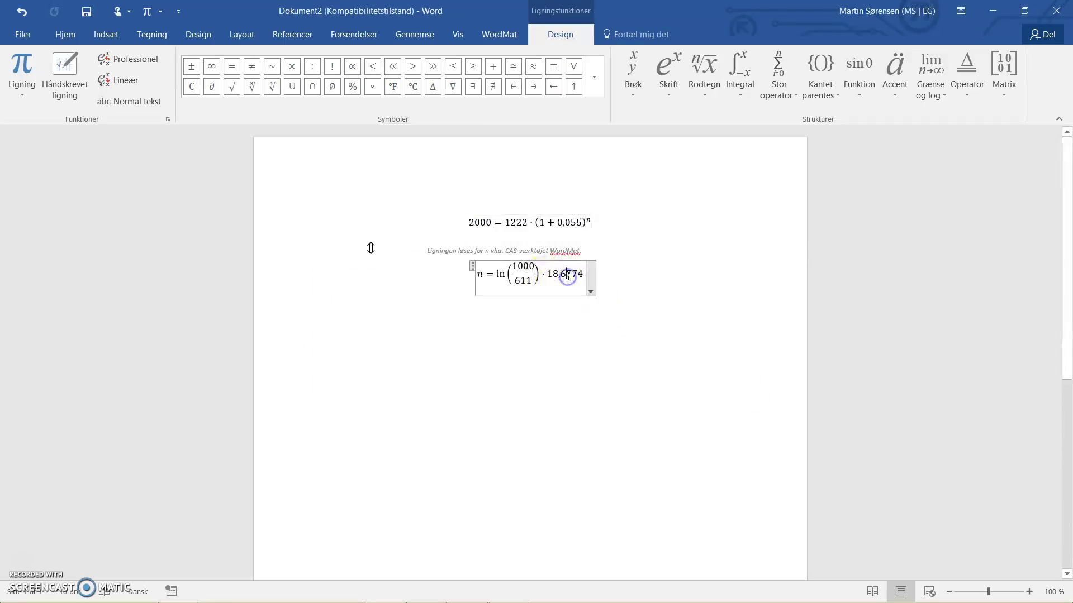
Try evaluating the exact solution expression further with WordMat.
left_click(500, 34)
key("super+c")
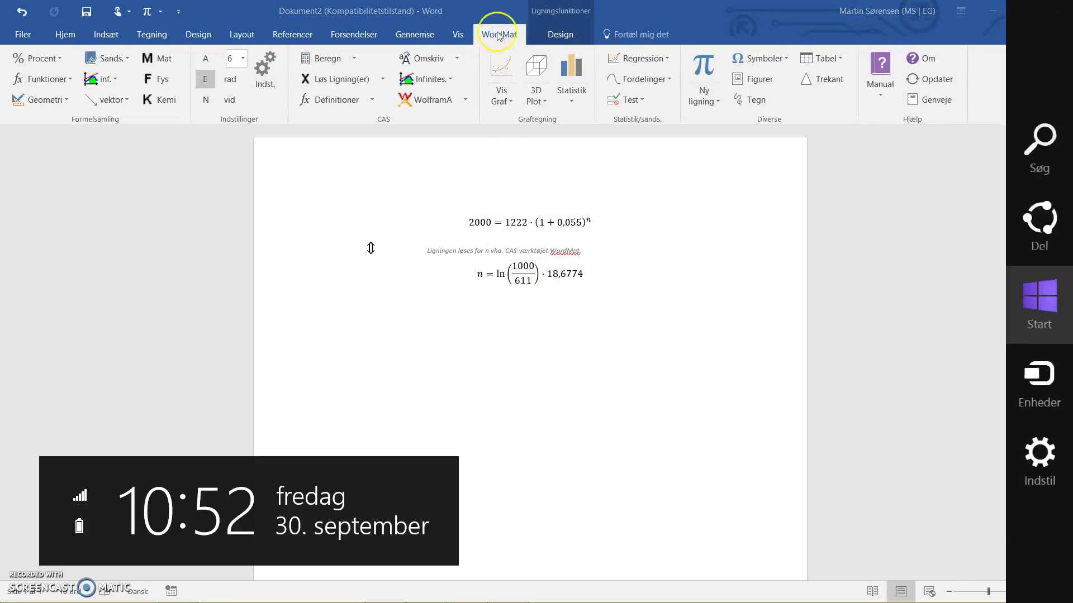
left_click(206, 102)
left_click(567, 273)
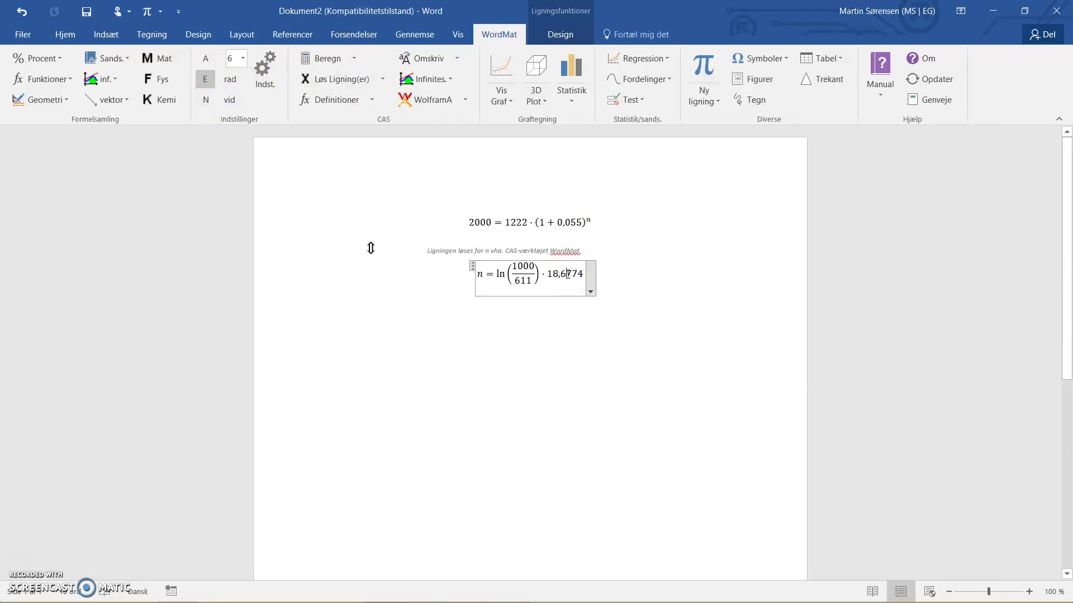
key("alt+b")
left_click(616, 275)
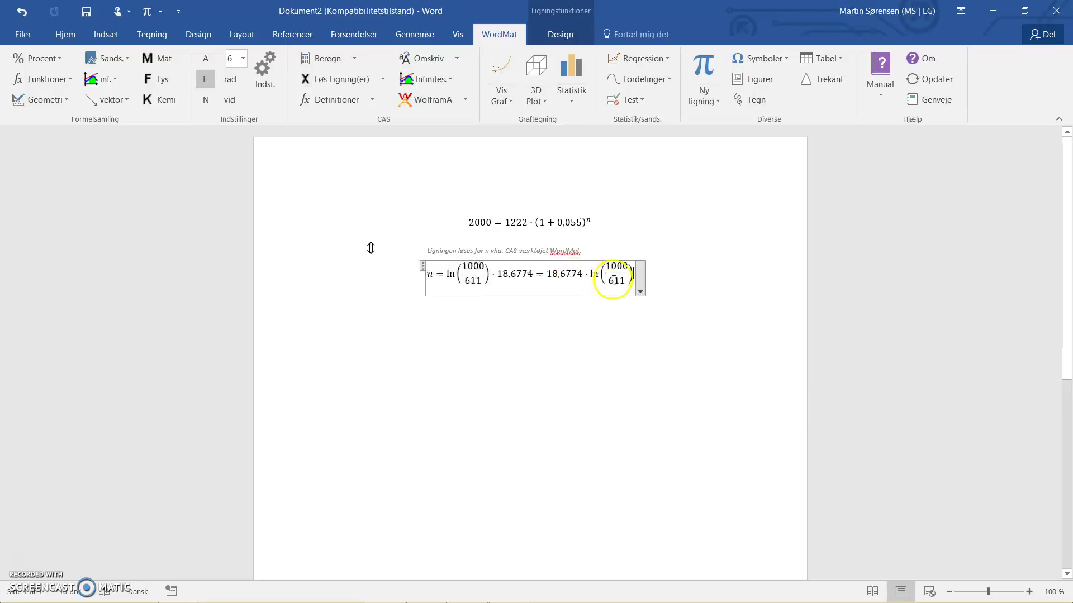
Solve the original equation for n once more.
left_click(558, 223)
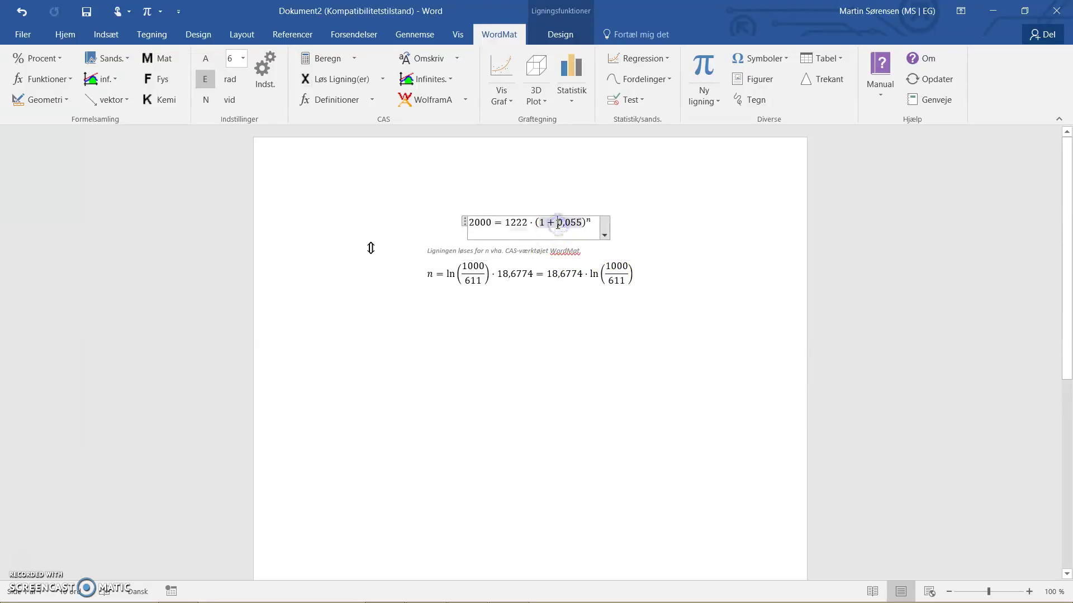
key("alt+l")
double_click(369, 242)
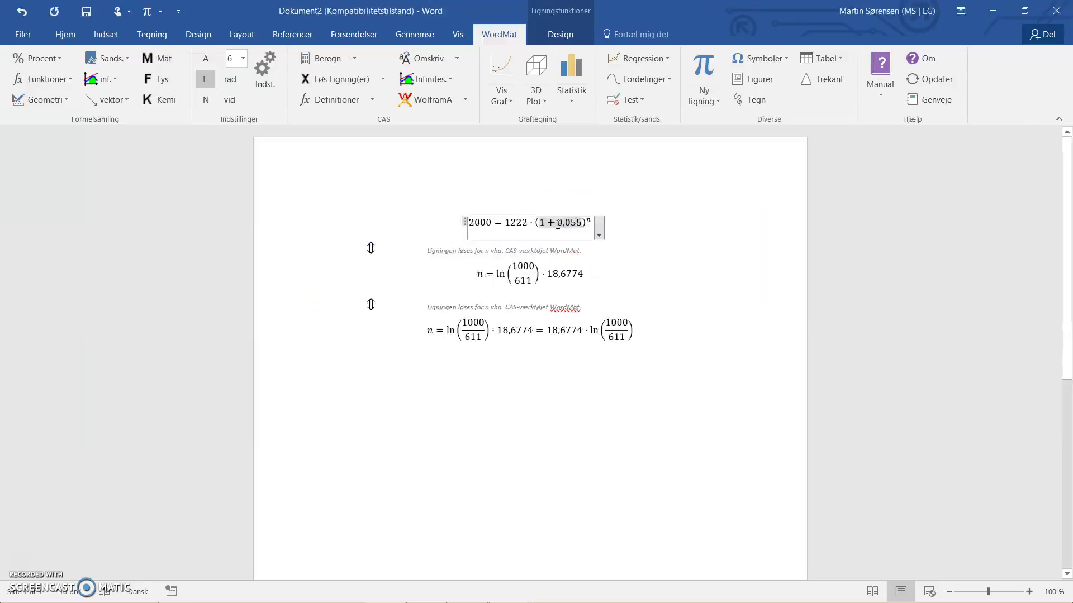
left_click(580, 272)
Switch WordMat to numeric results and re-solve, giving n = 9,20156.
left_click(442, 320)
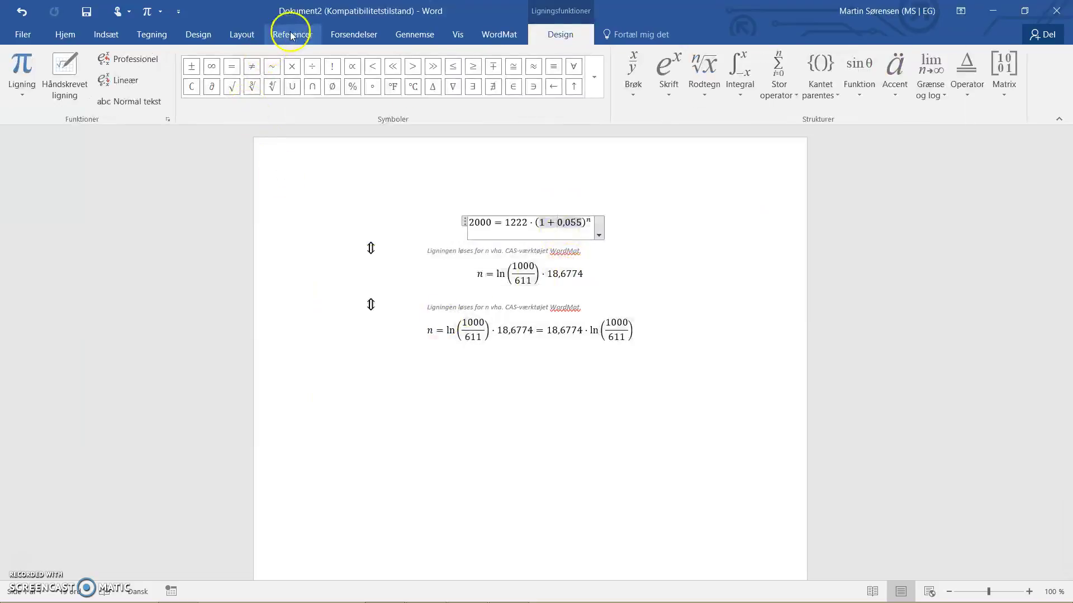
left_click(486, 34)
left_click(205, 99)
double_click(568, 222)
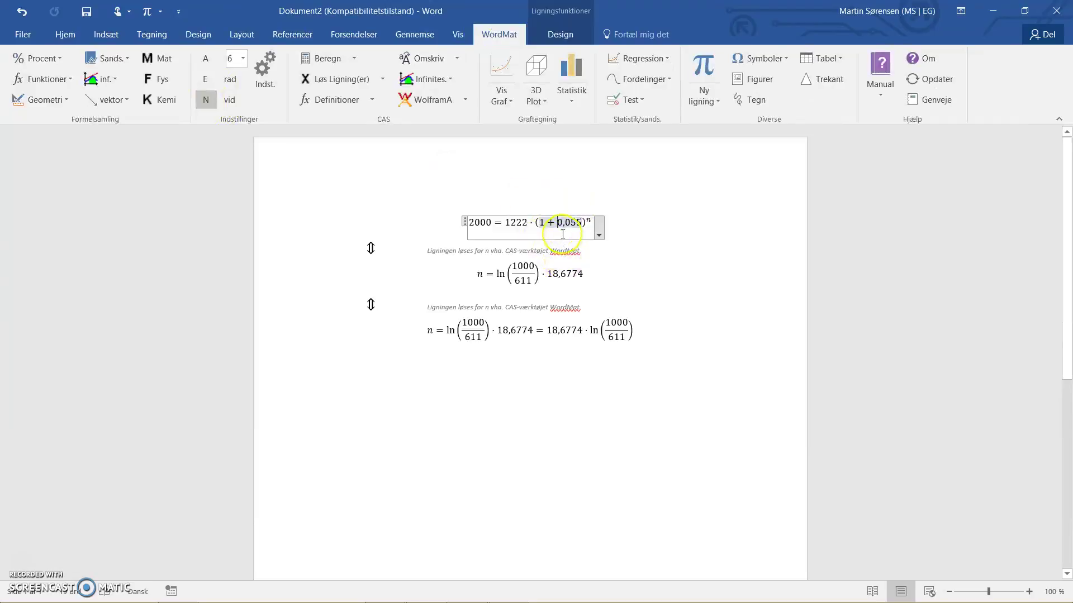
key("alt+l")
key("Return")
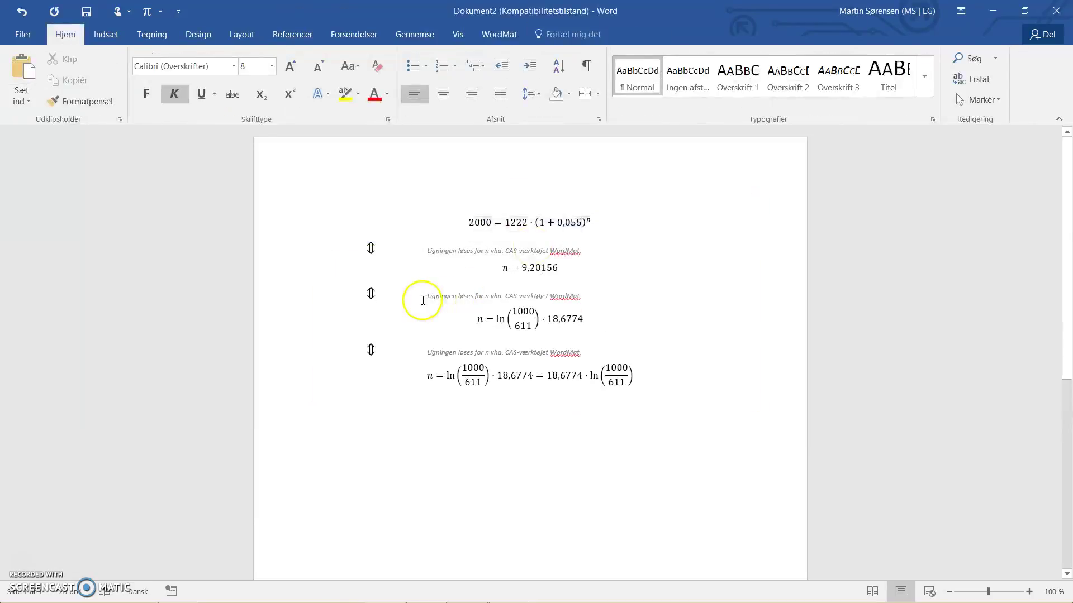
Delete the exact-form solutions below n = 9,20156 and insert a new empty equation.
left_click(428, 295)
left_click(606, 425, "shift")
key("Delete")
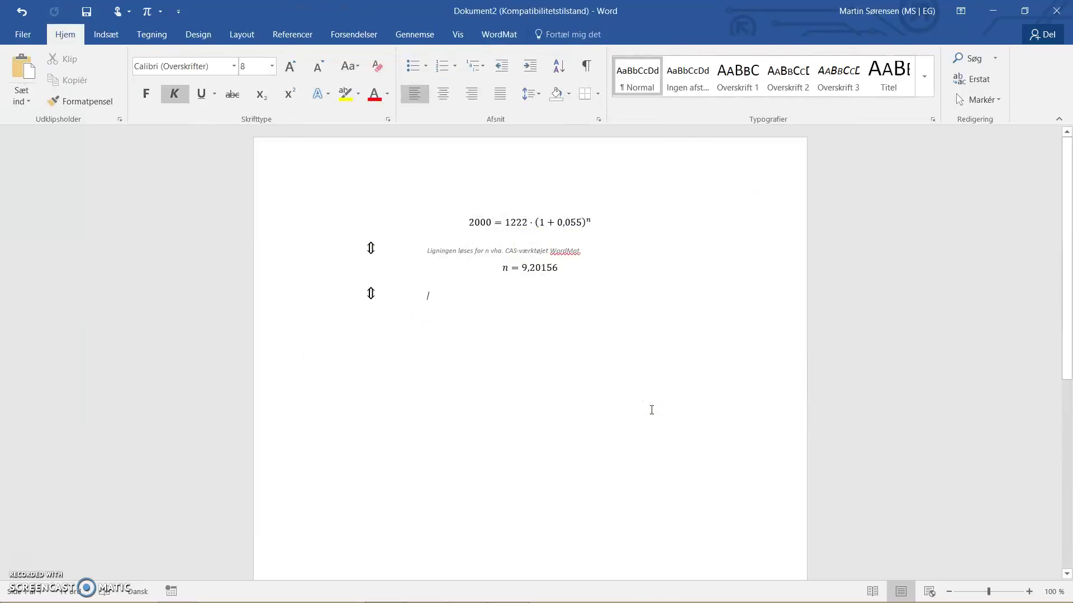
key("alt+equal")
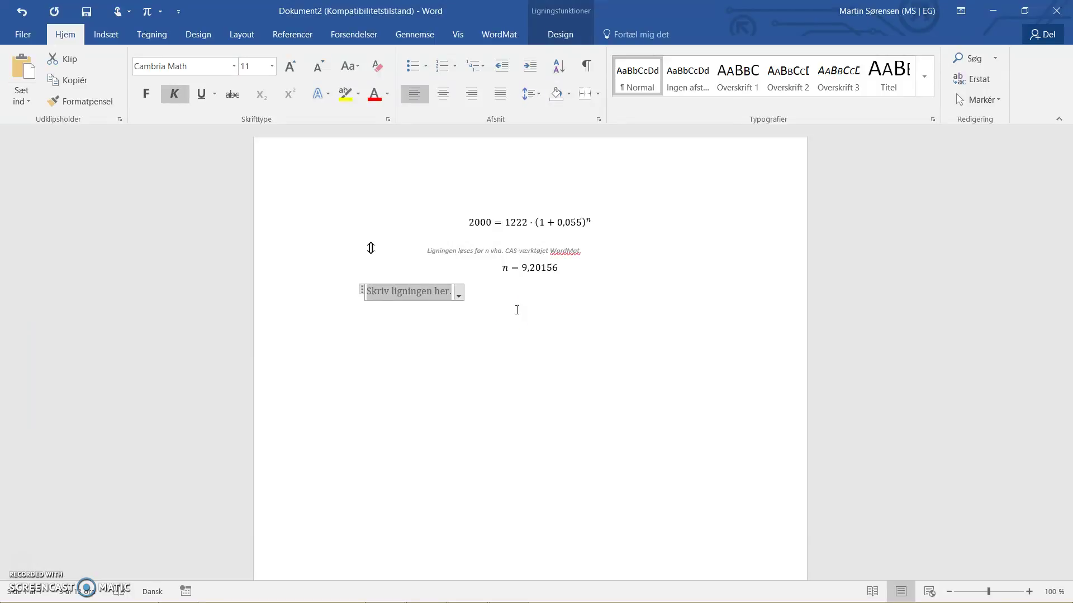
left_click(530, 313)
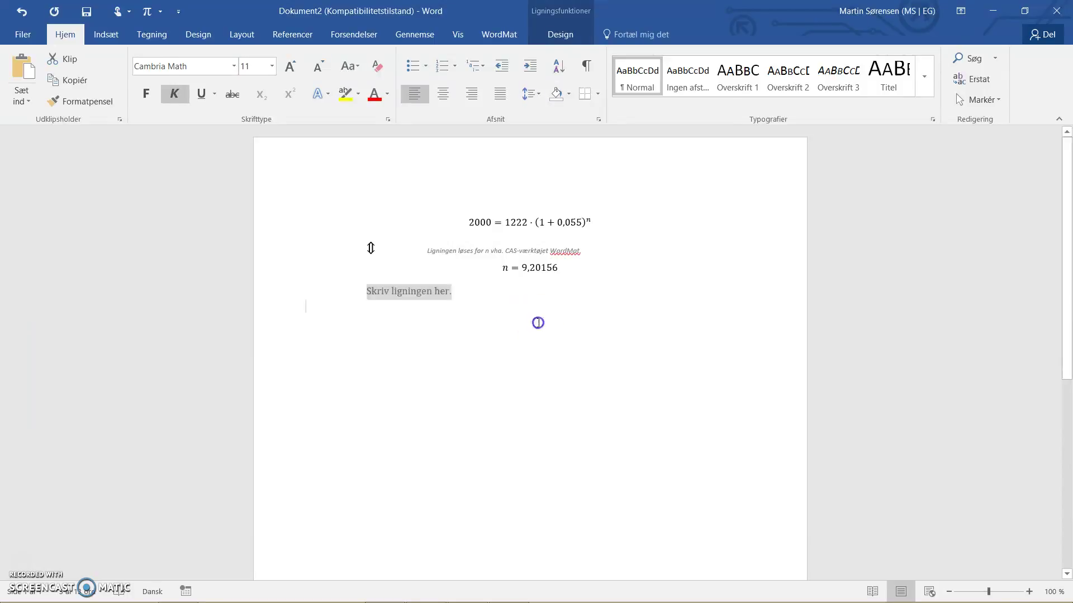
Select the whole original equation 2000 = 1222·(1+0,055)^n and switch to GeoGebra.
left_click(469, 222)
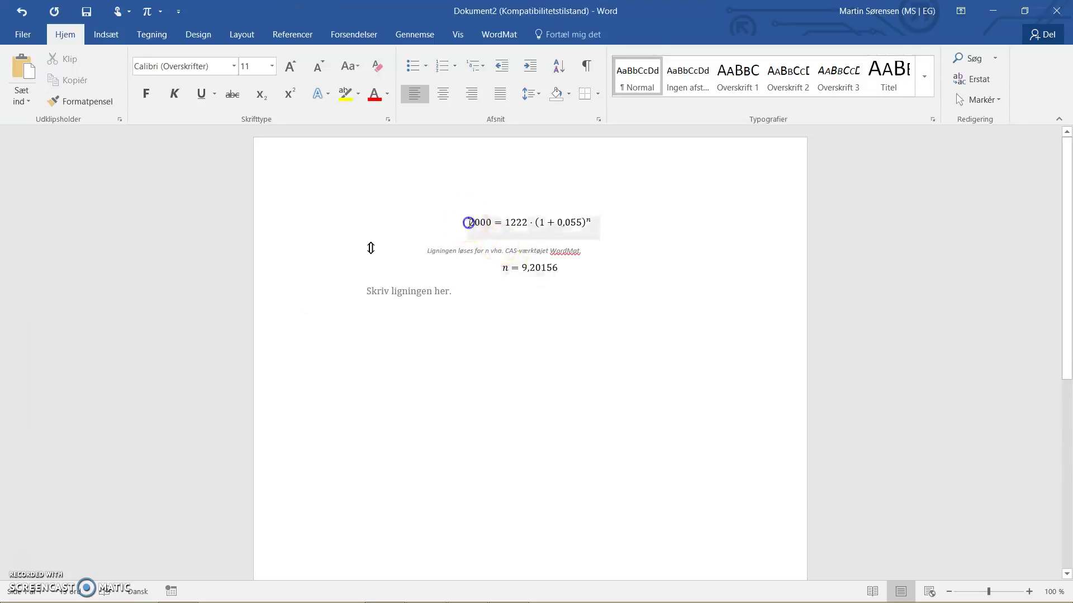
left_click_drag(521, 229, 595, 226)
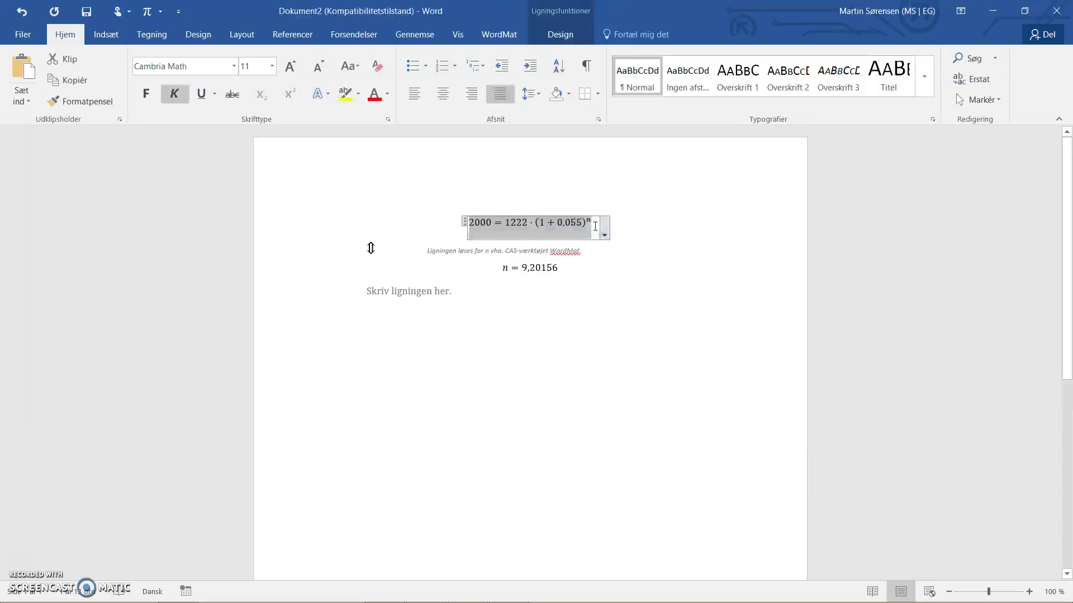
key("alt+Tab")
key("alt+Tab")
key("alt+Tab")
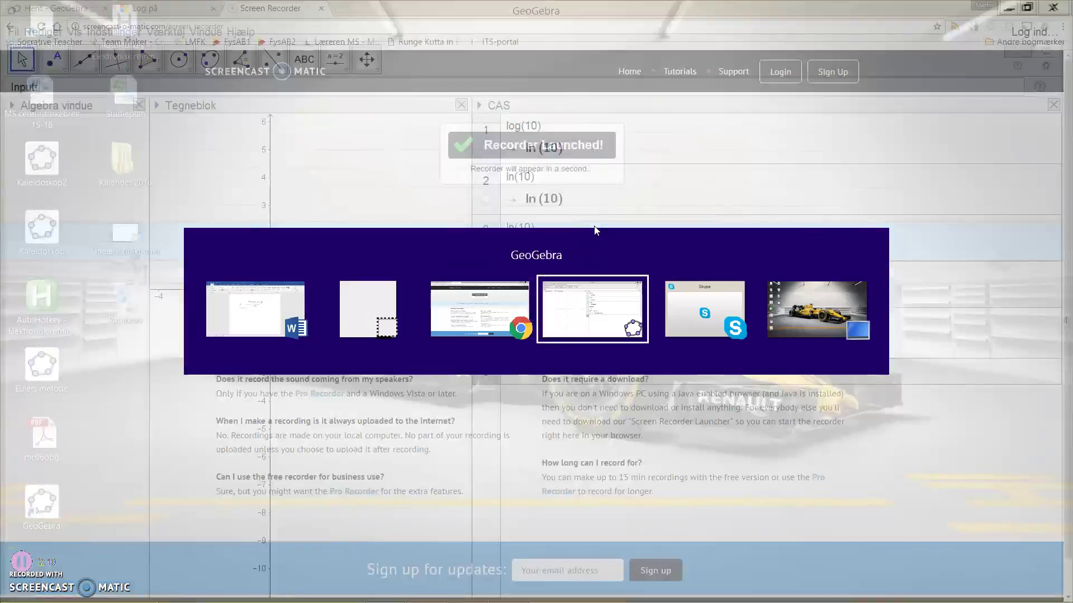
Paste the equation into GeoGebra CAS row 6 and try solving it numerically.
left_click(537, 371)
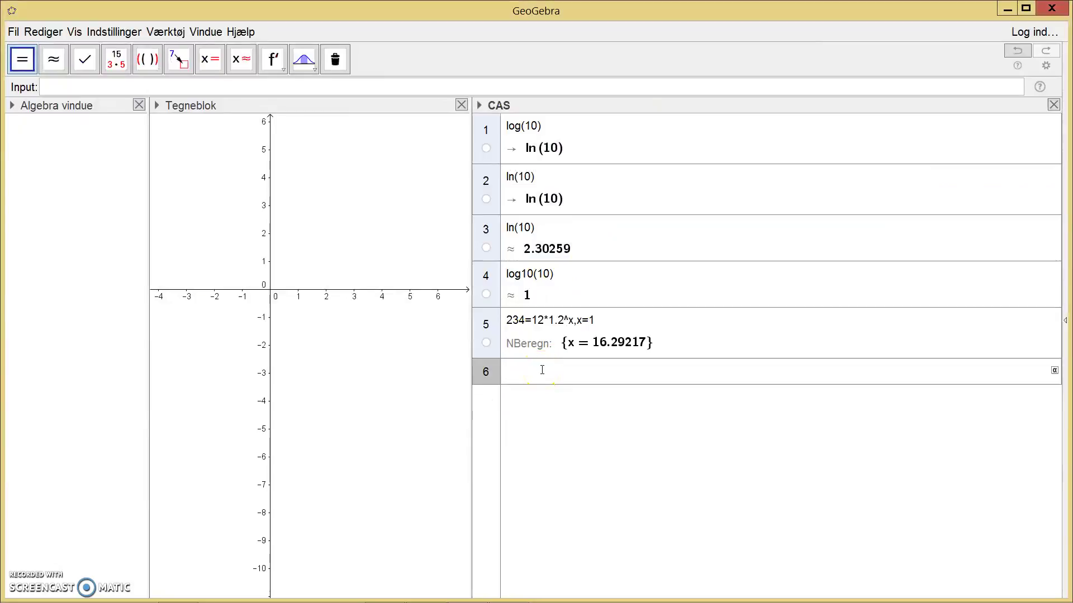
key("ctrl+v")
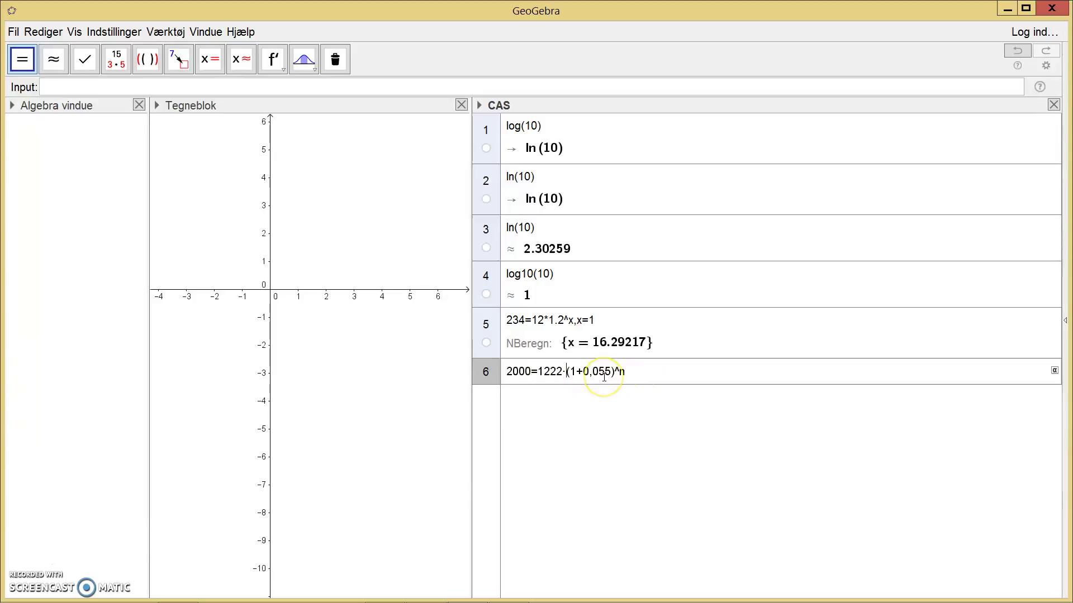
key("BackSpace")
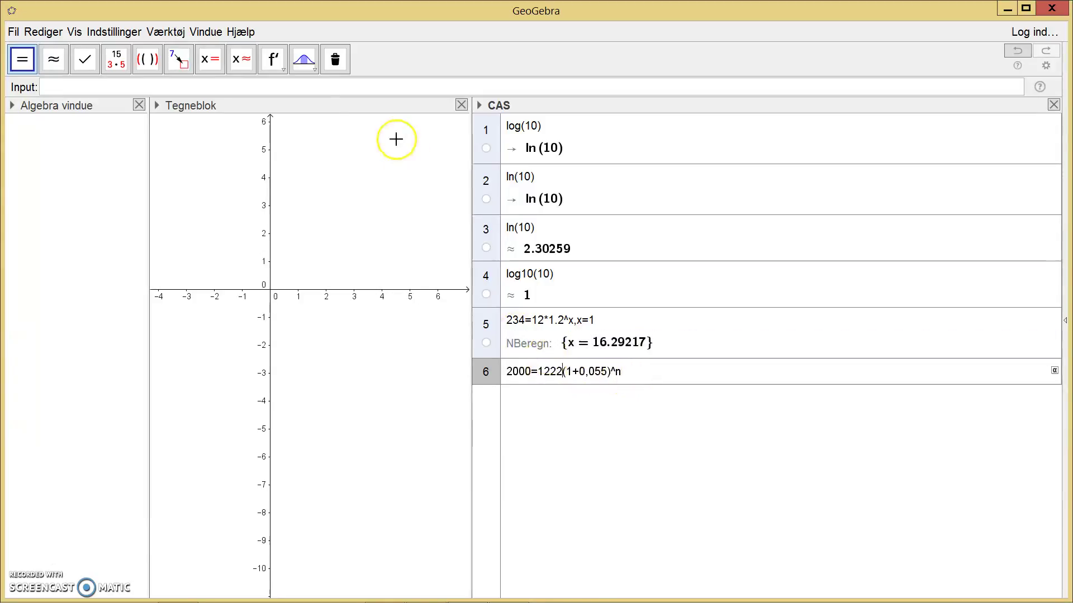
left_click(244, 67)
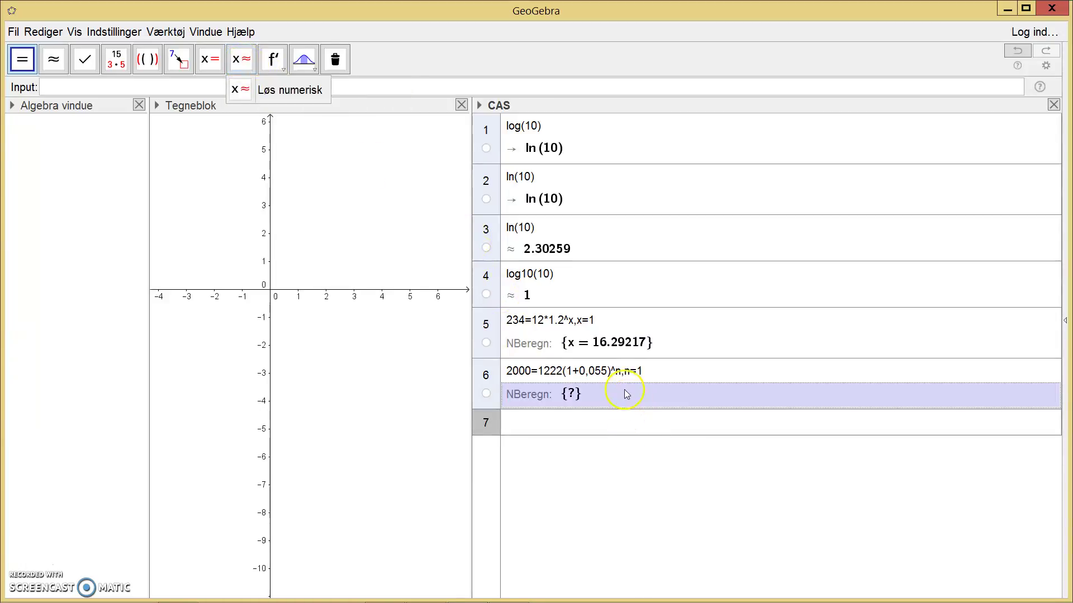
Correct row 6 to 2000=1222(1+0.055)^n and solve numerically, getting n = 9.20156.
left_click(623, 372)
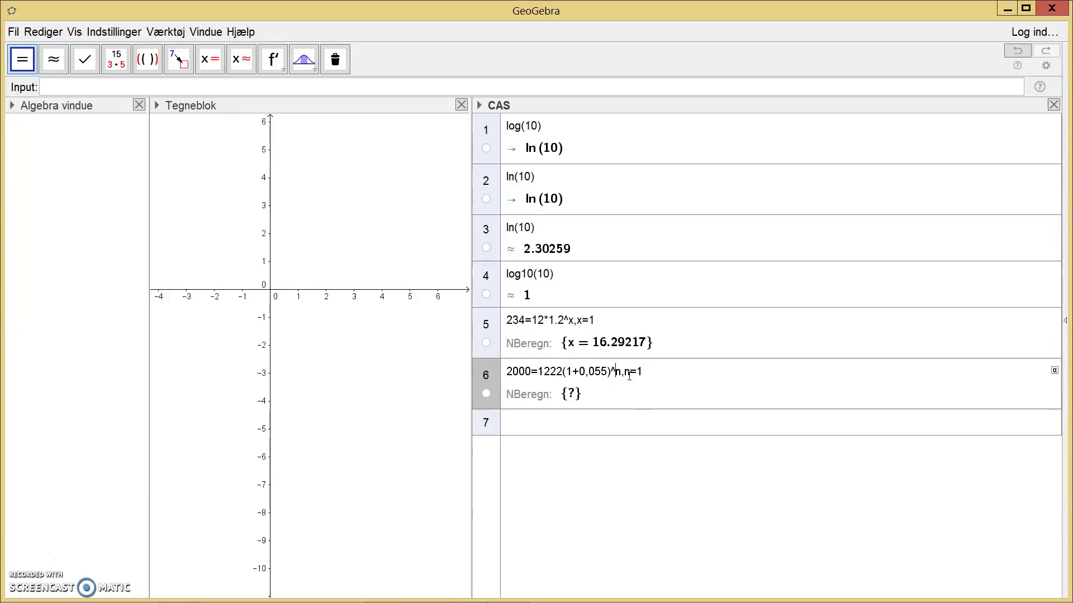
key("Delete")
key("Delete")
key("Delete")
type("x")
left_click(244, 63)
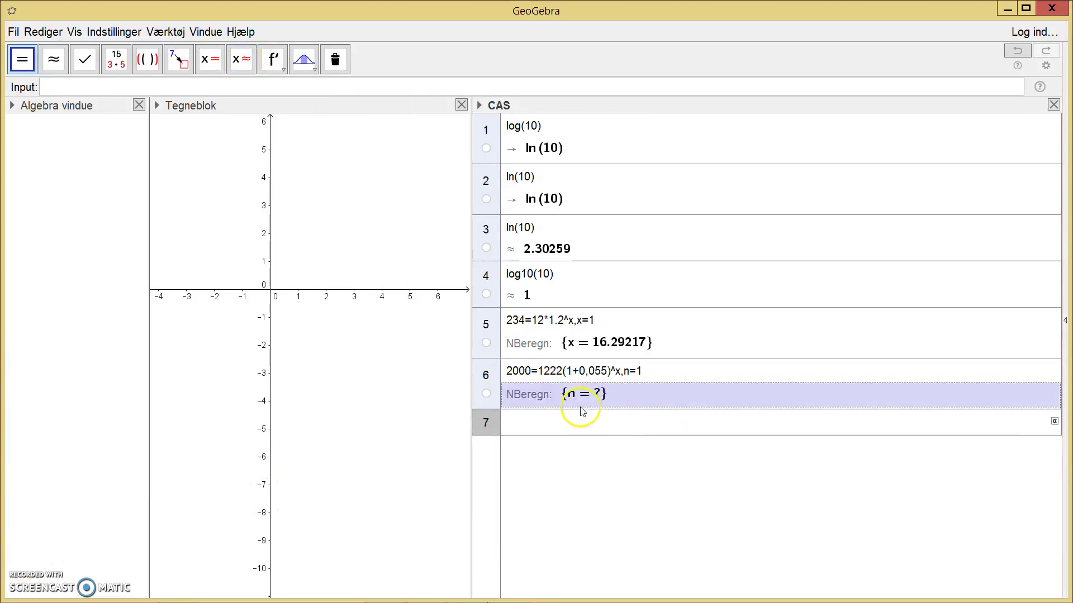
left_click(622, 373)
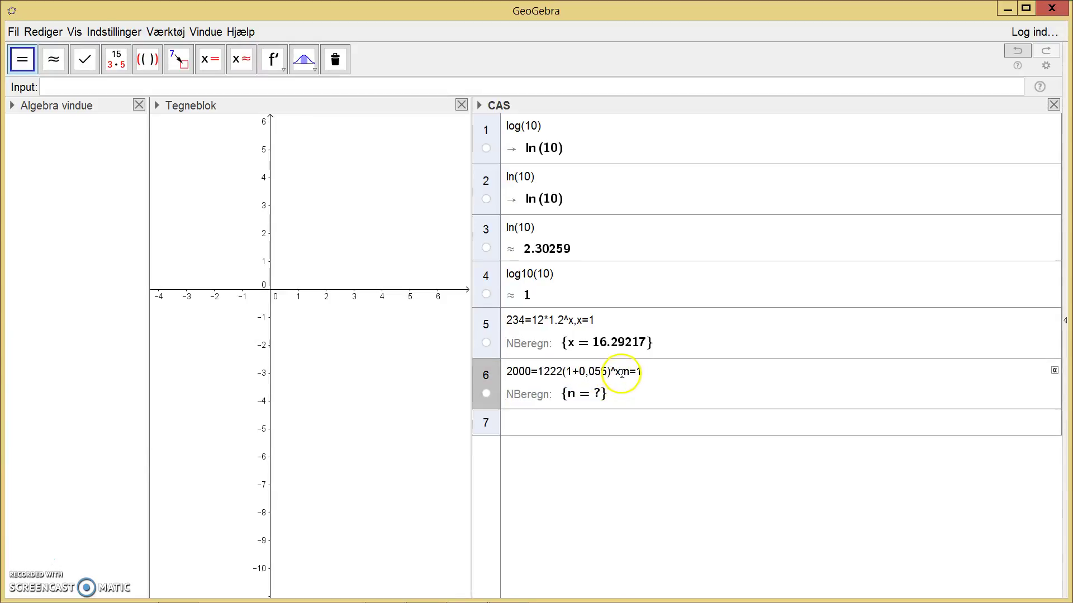
key("BackSpace")
key("BackSpace")
key("BackSpace")
key("BackSpace")
key("BackSpace")
type("n")
key("Left")
key("Left")
key("Left")
key("BackSpace")
type(".")
left_click(246, 59)
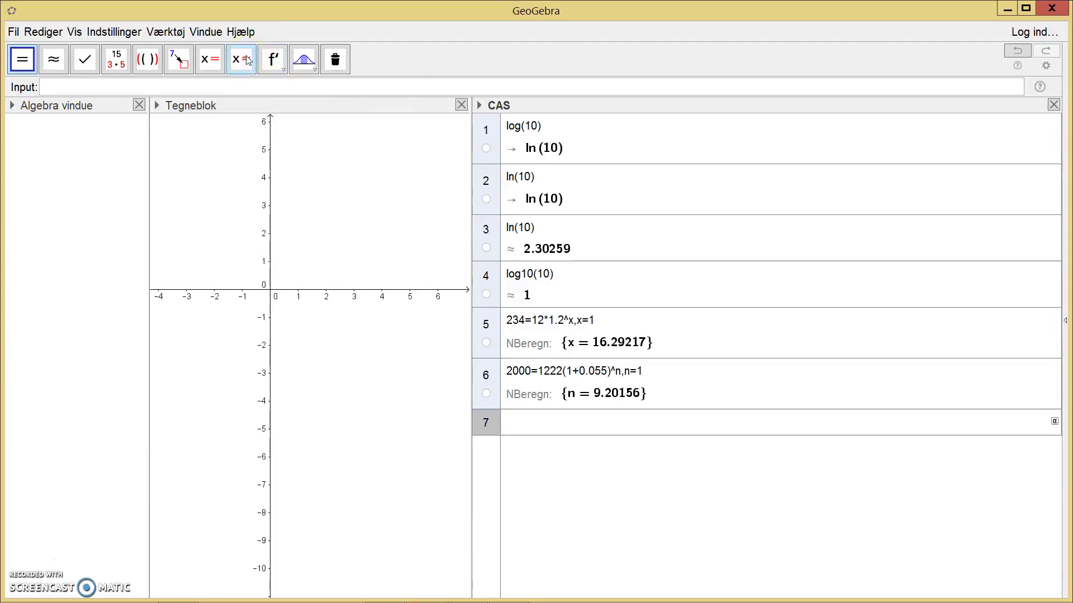
Capture CAS row 6 and its result with the Snipping Tool.
left_click(639, 474)
left_click(213, 592)
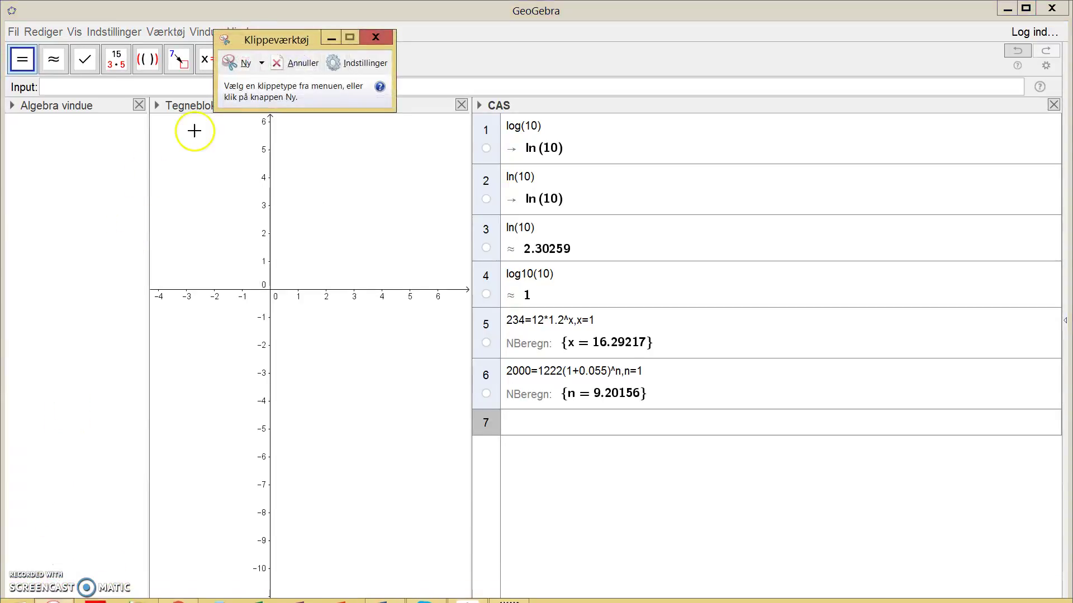
left_click(237, 62)
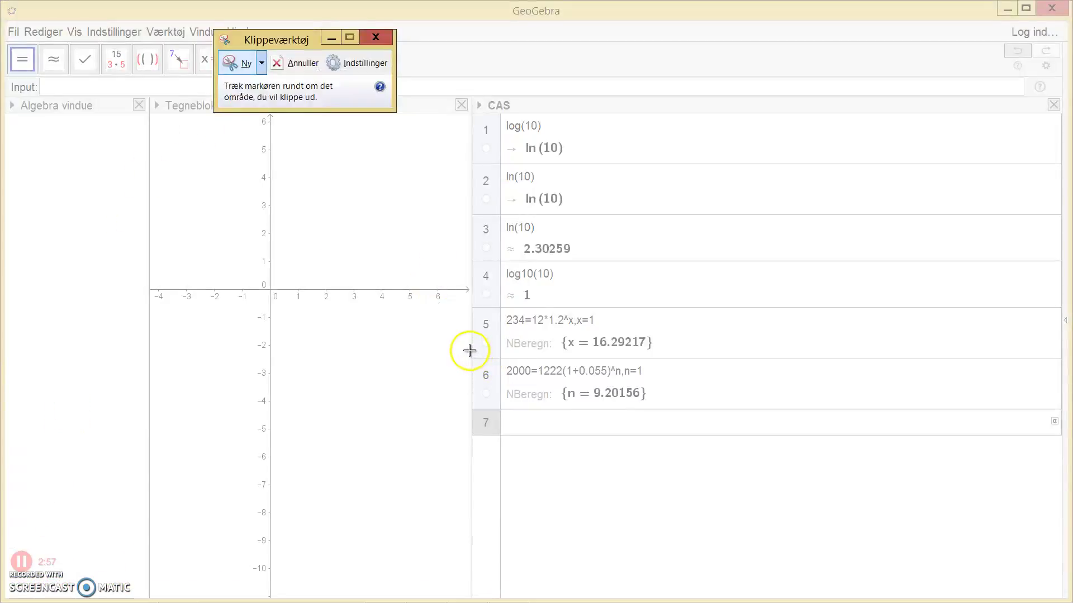
left_click_drag(469, 351, 671, 417)
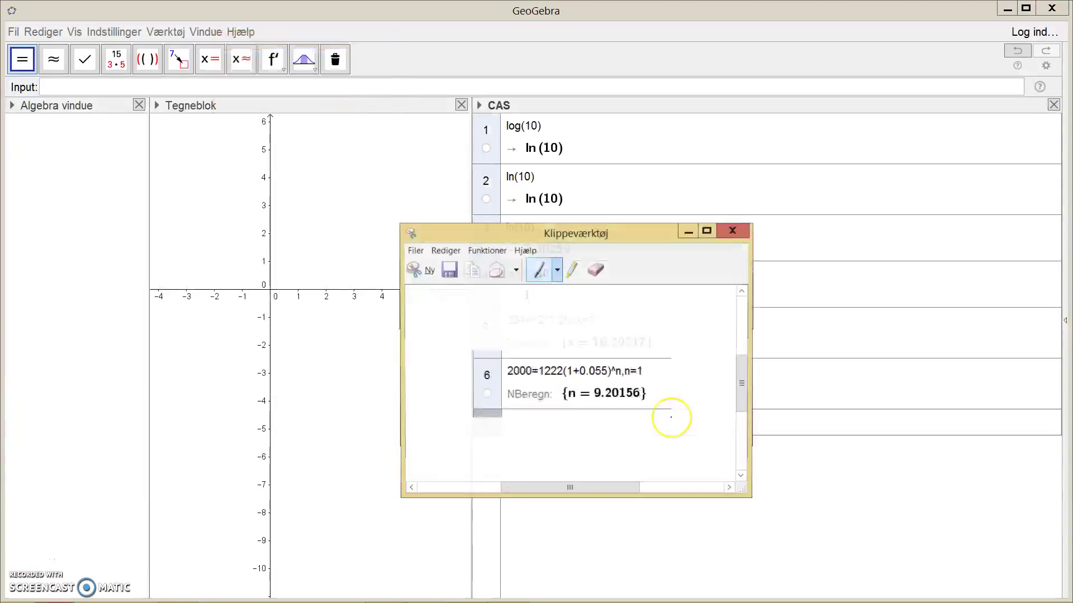
key("alt+Tab")
key("alt+Tab")
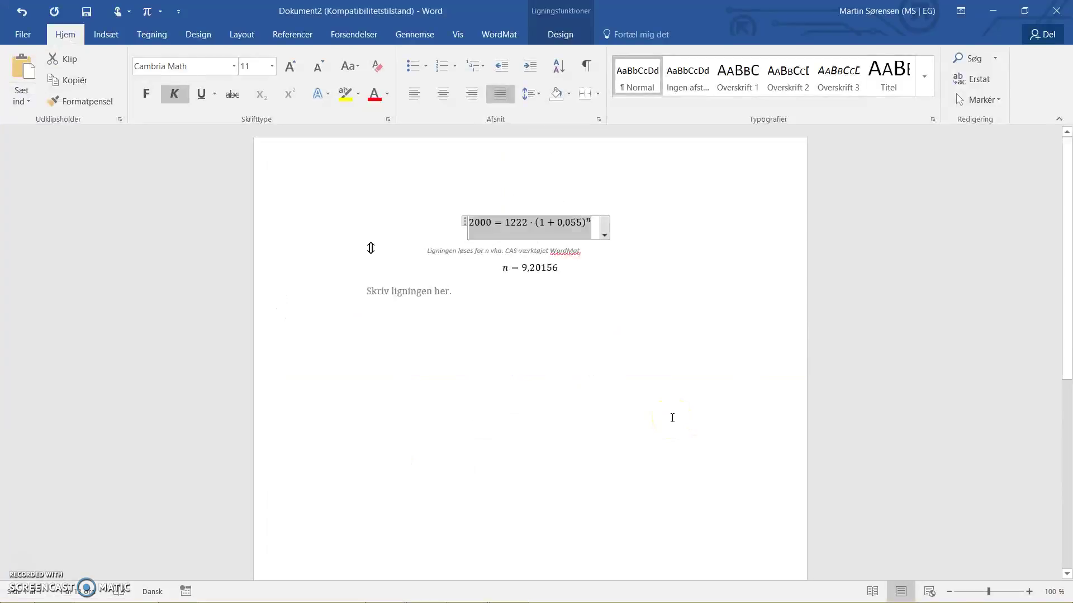
Paste the GeoGebra CAS snip below the WordMat result.
left_click(672, 418)
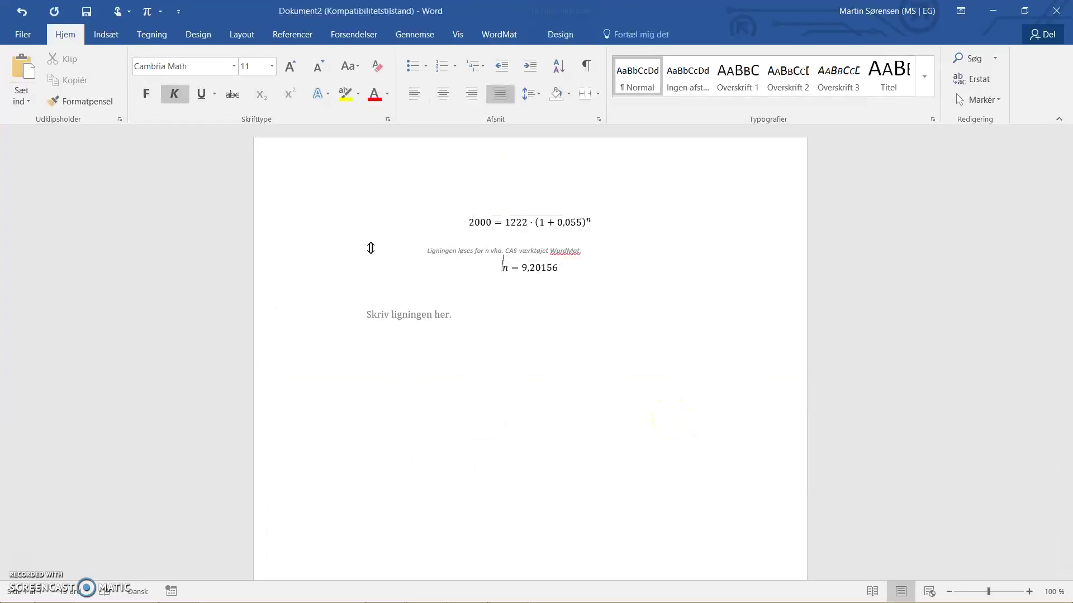
key("Up")
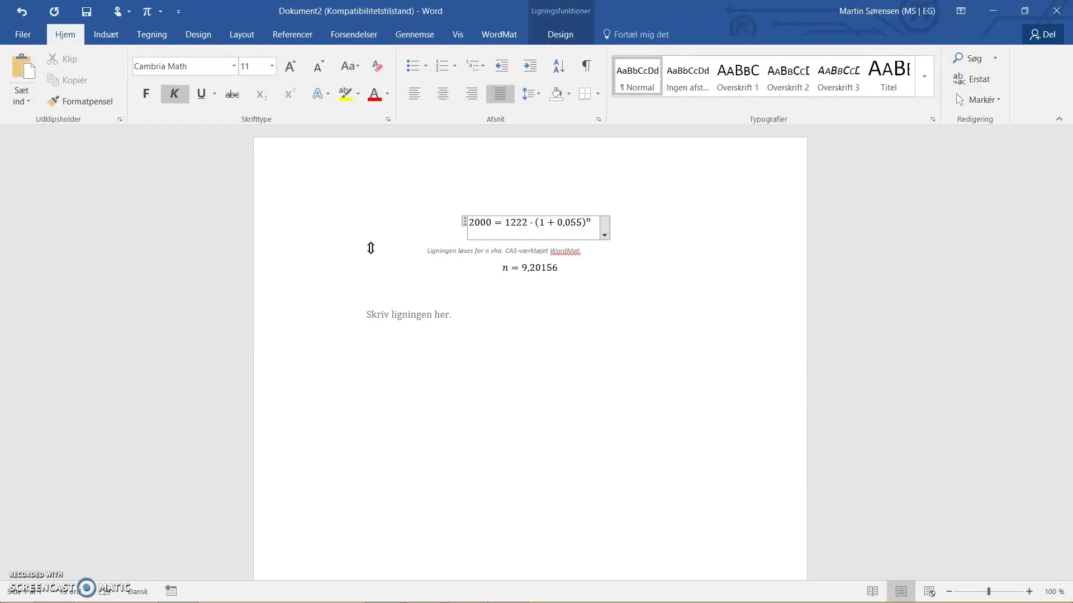
key("End")
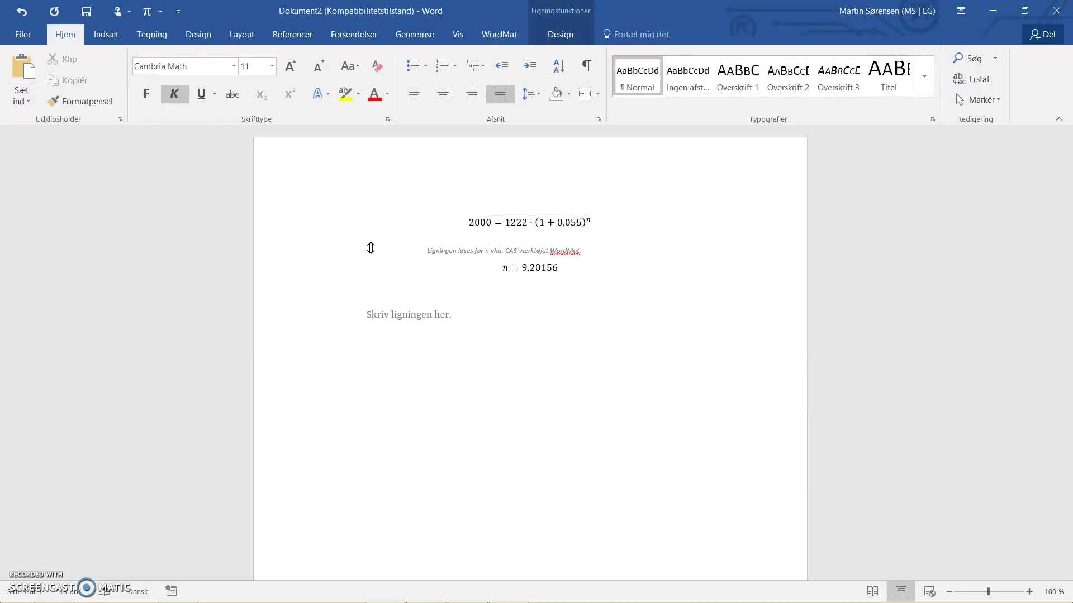
key("Return")
key("BackSpace")
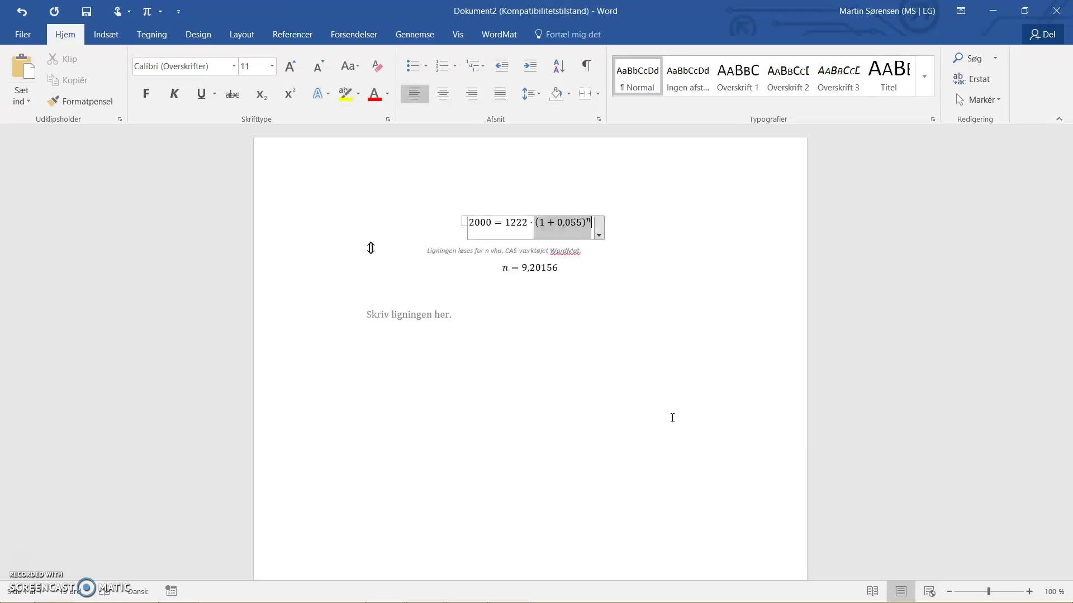
key("Down")
key("Down")
key("Down")
key("Up")
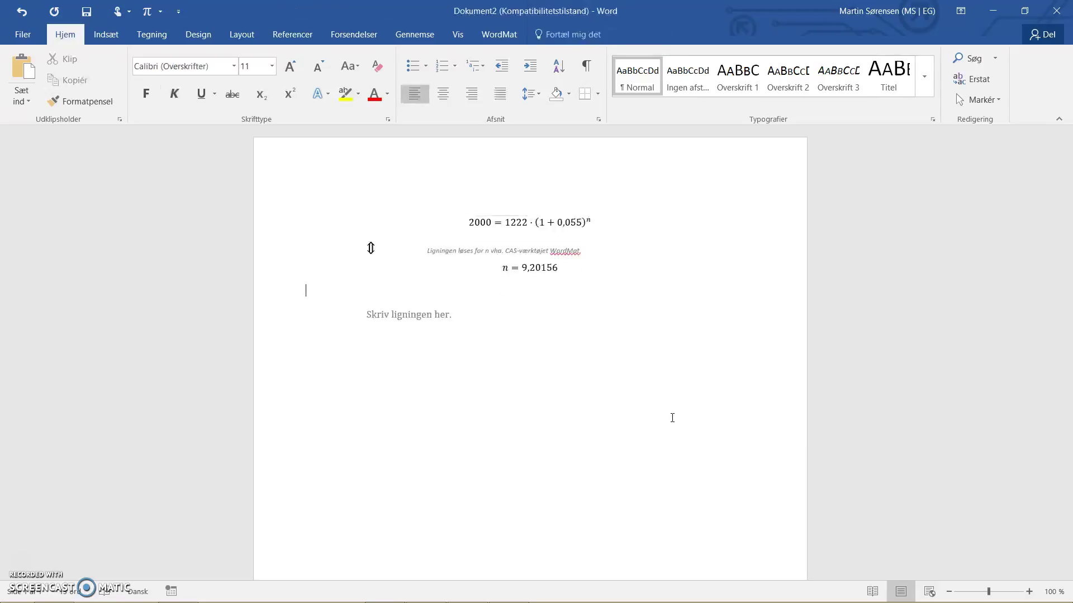
key("ctrl+v")
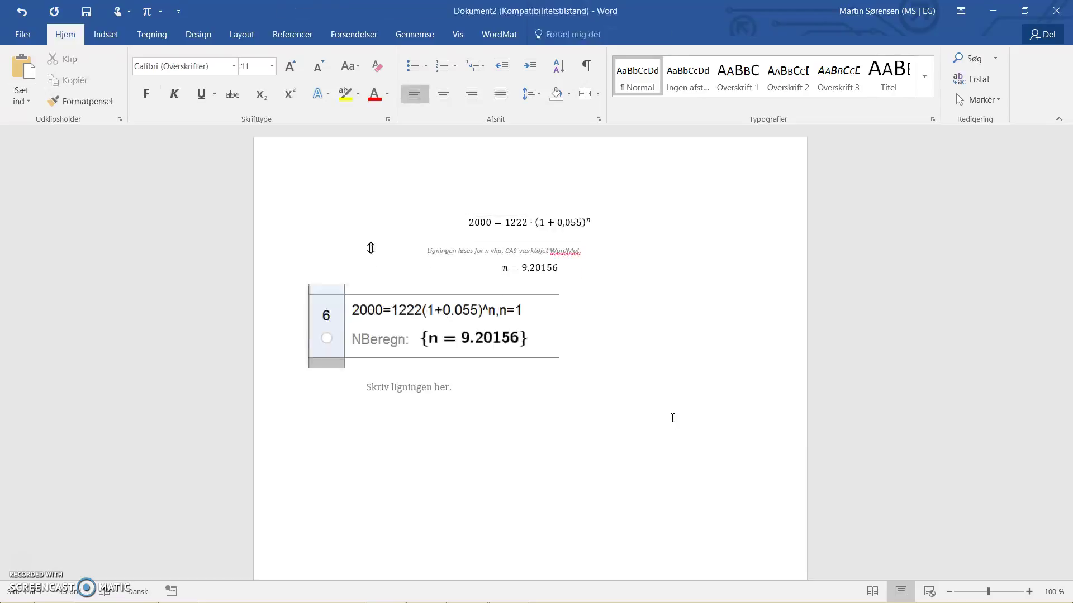
key("Return")
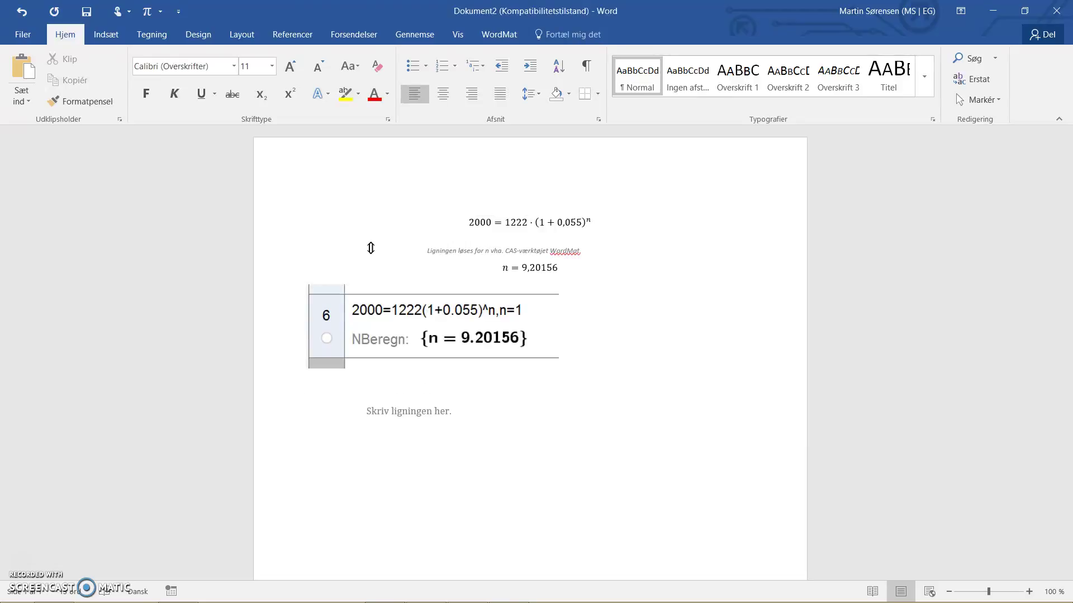
Add the sentence 'Ligningen løses i geogebra og resultatet bliver n = 9,2år' and remove the stray placeholder.
type("Ligningen løses")
type("i ")
type("geogebra")
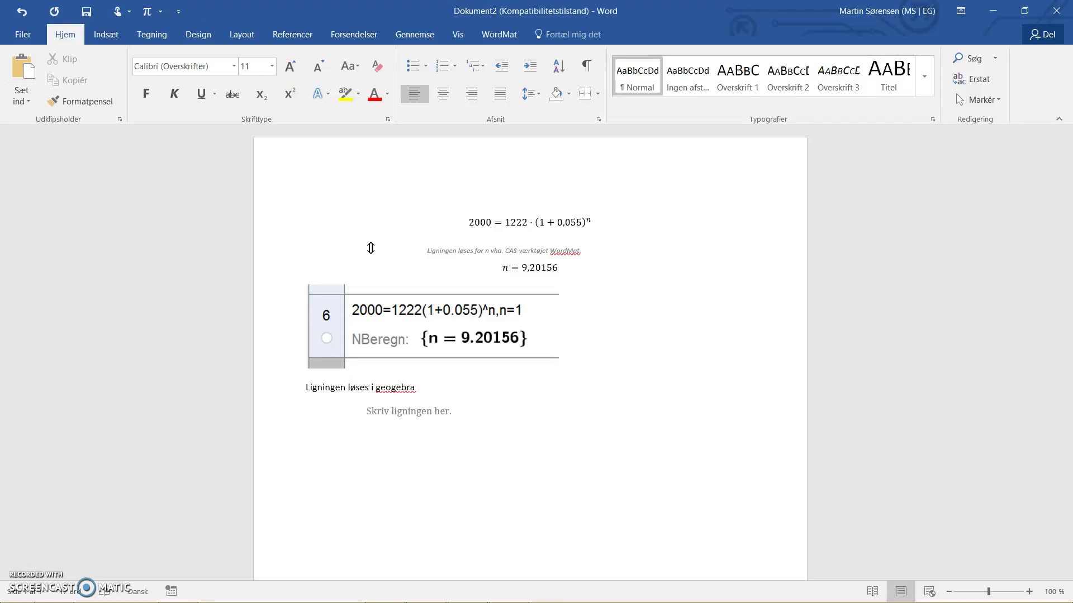
type(" og resultatet bliver")
key("alt+shift+0")
type(" n = ")
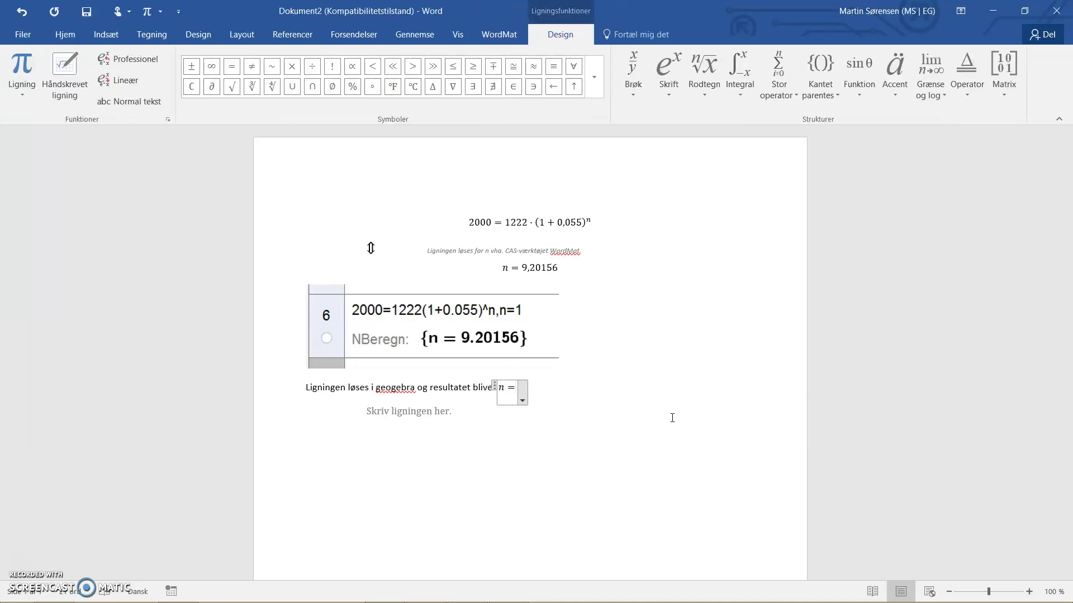
type("9,2")
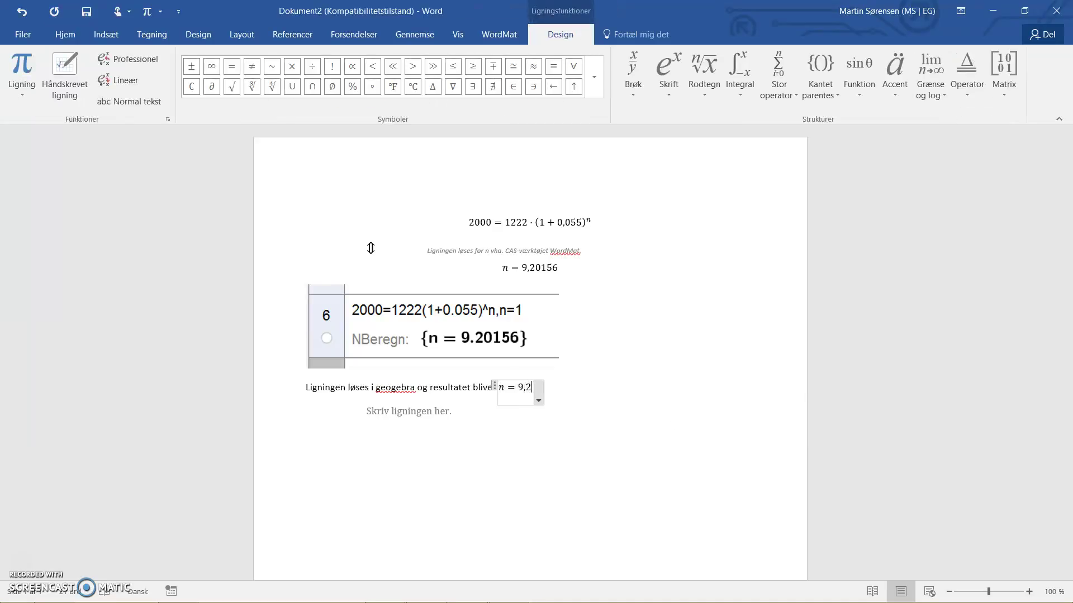
left_click(672, 418)
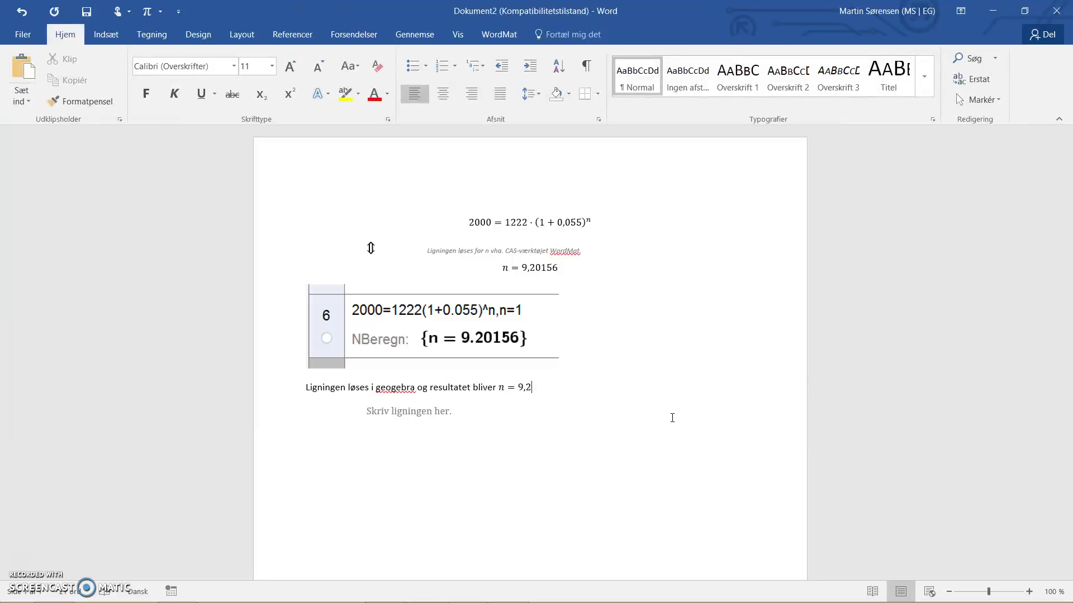
key("Left")
type("år")
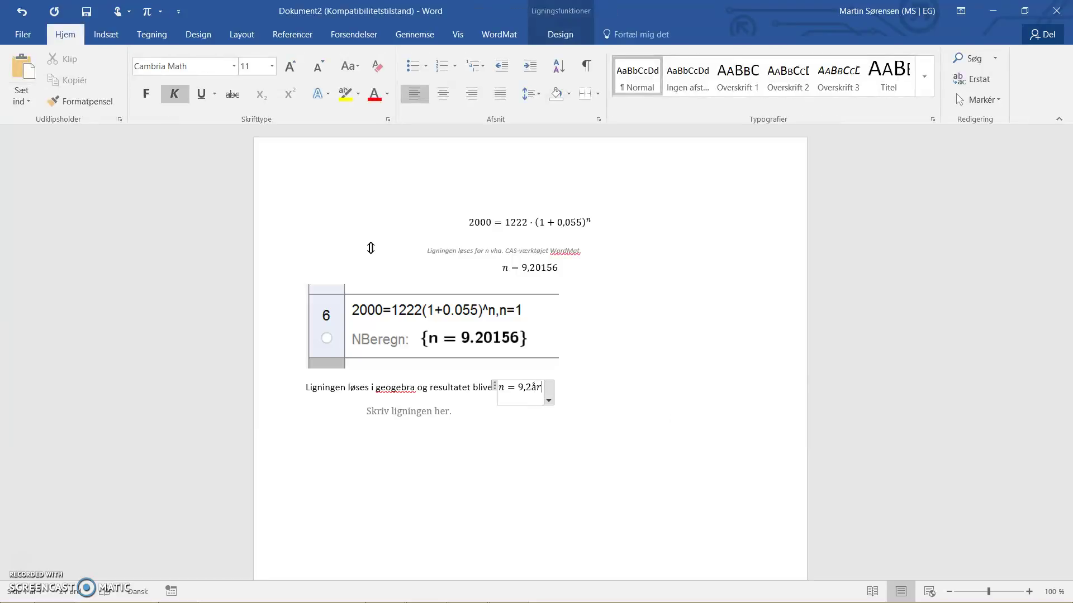
left_click(672, 418)
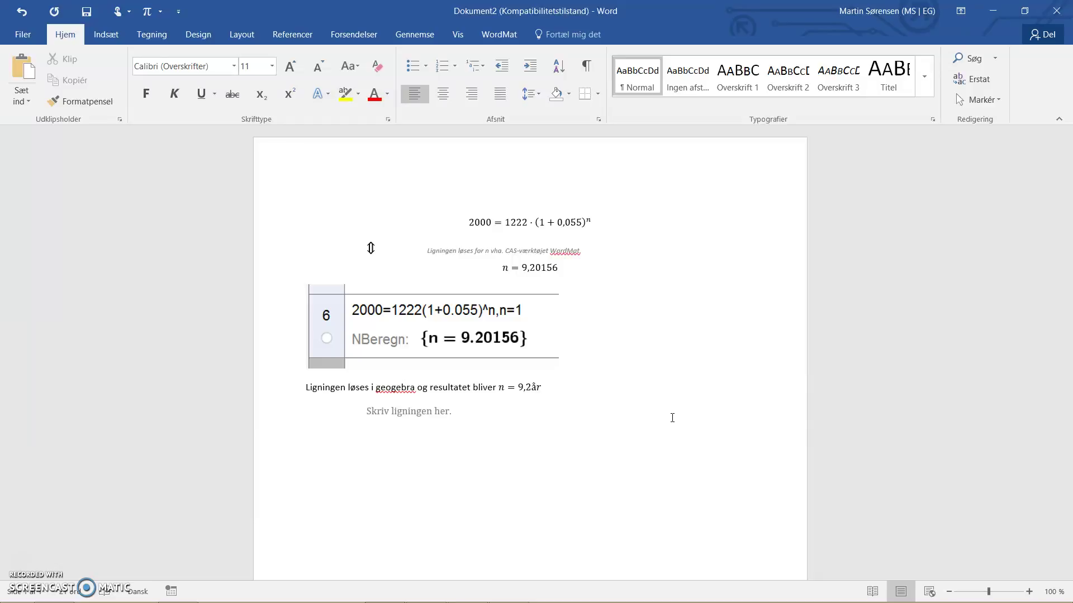
key("Down")
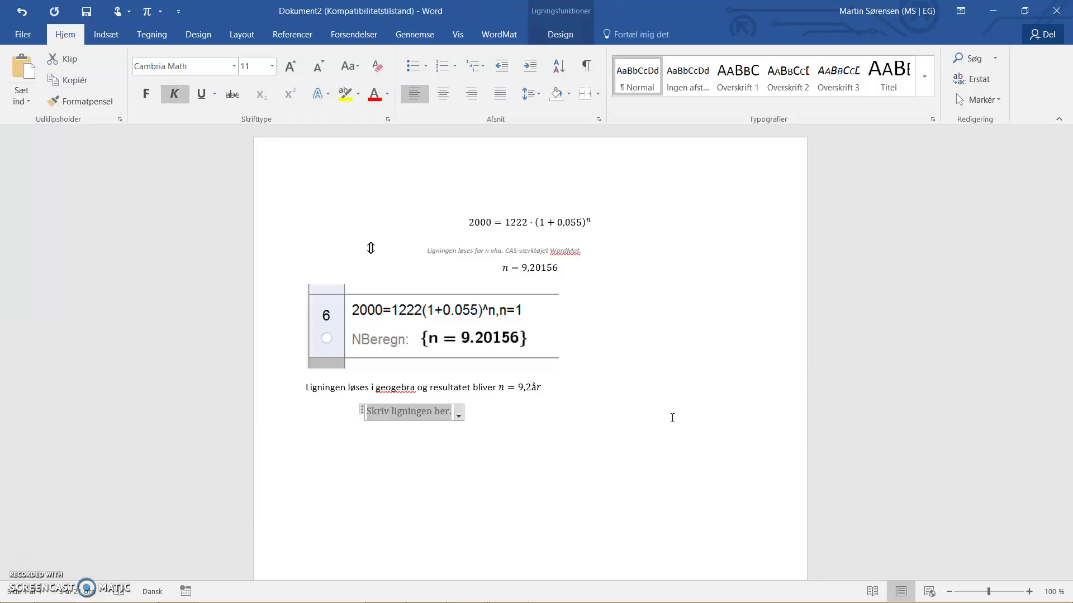
key("BackSpace")
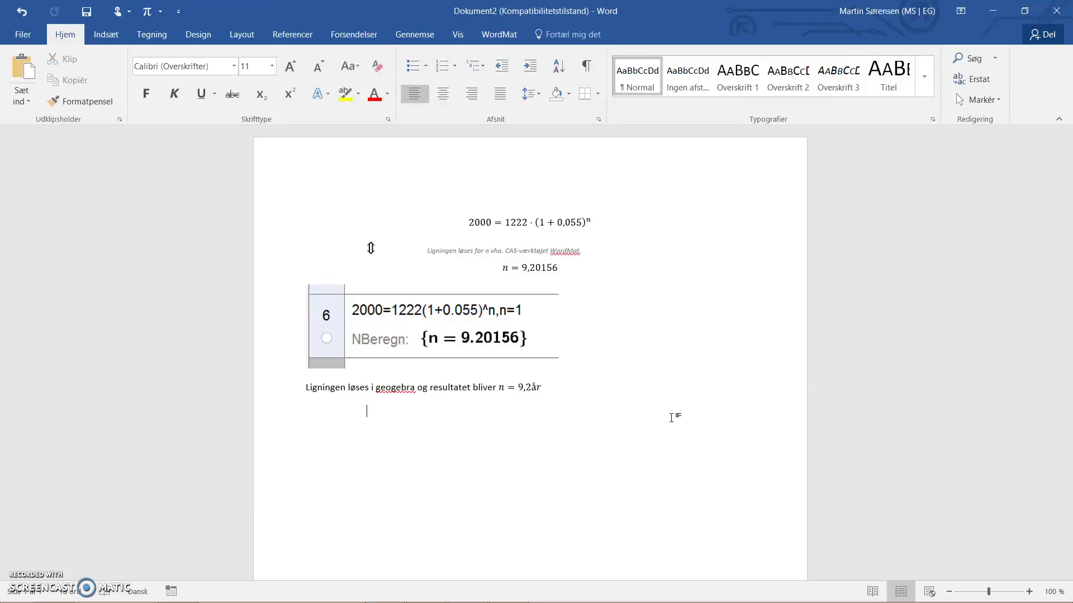
key("ctrl+z")
Browse WordMat's Funktioner menu, viewing the Lineær and Eksponentiel formulas, then close it.
left_click(497, 35)
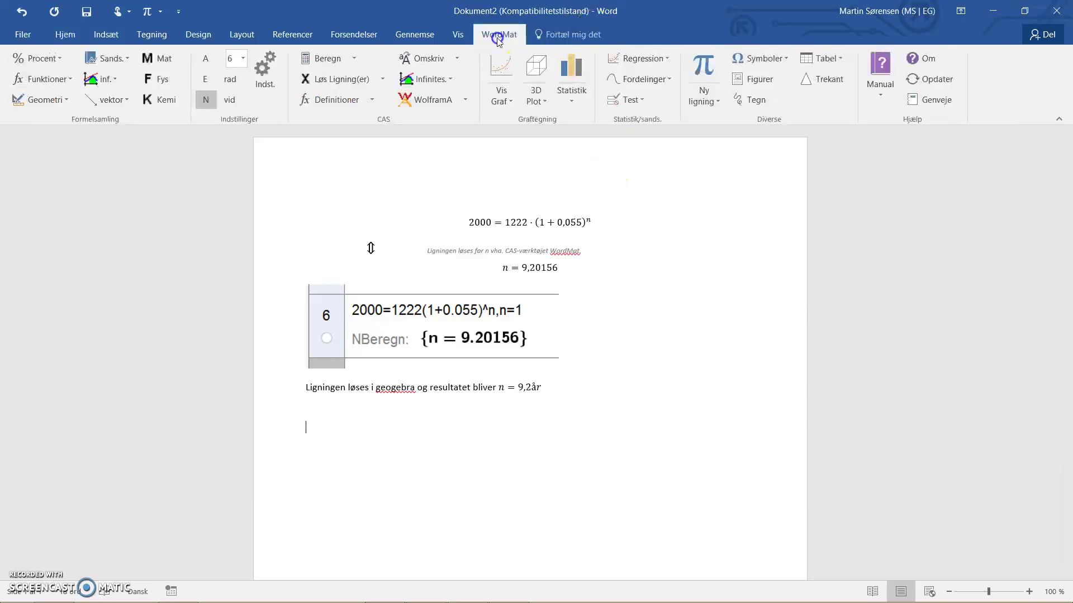
left_click(71, 78)
left_click(72, 102)
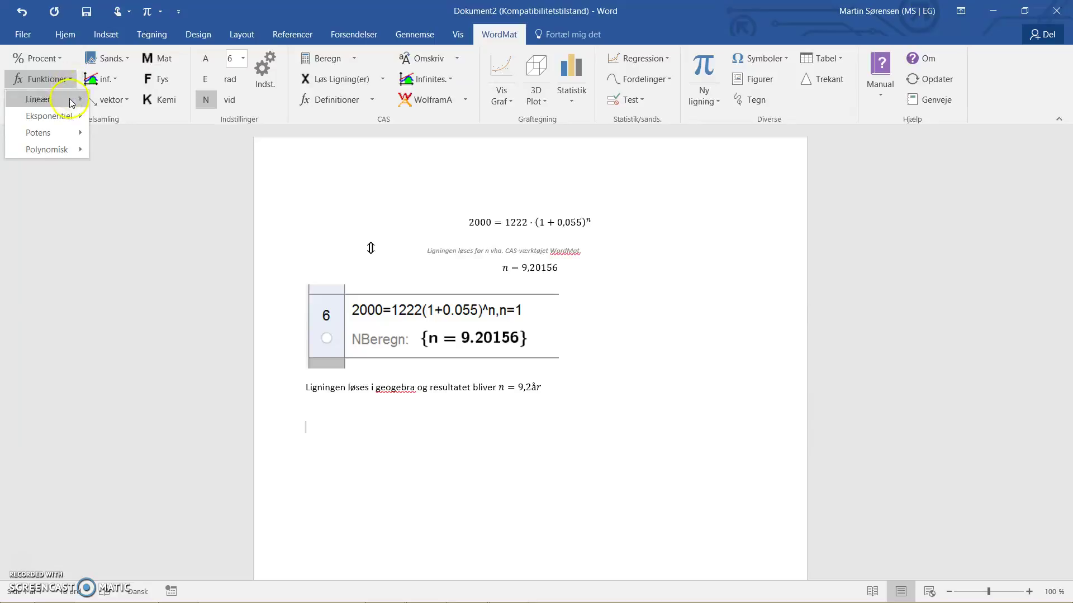
left_click(81, 117)
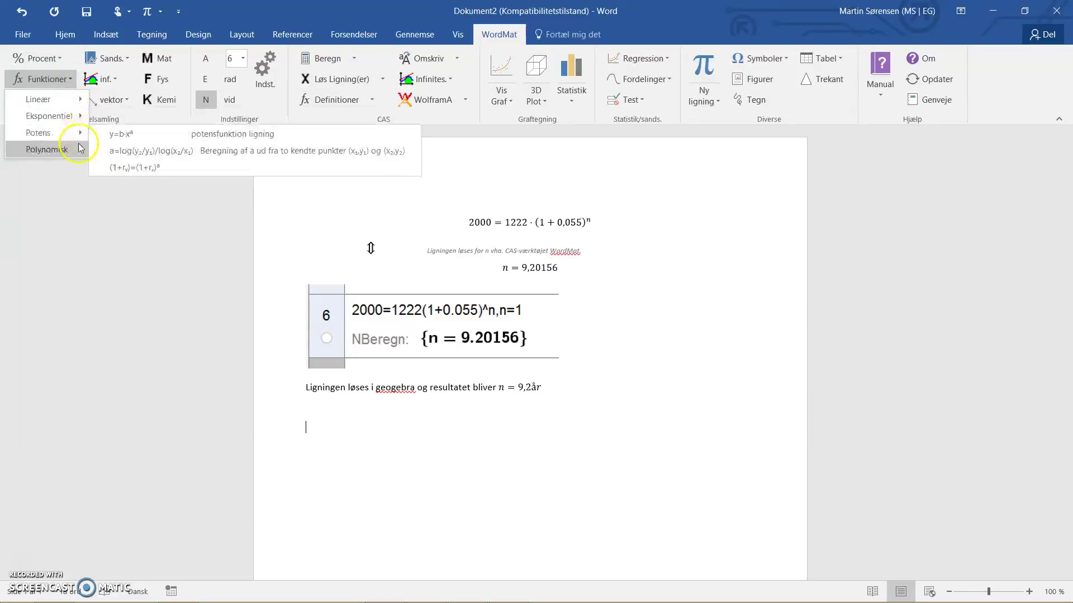
left_click(71, 72)
left_click(71, 70)
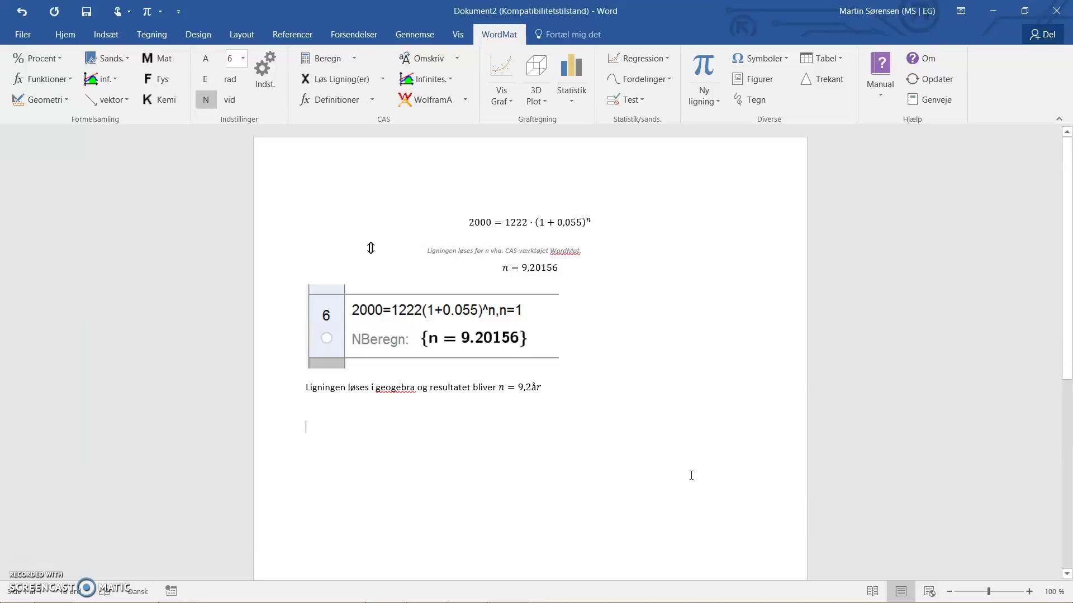
Add the rule log(a^x)=x·log(a) and paste a copy of the original equation below.
key("alt+equal")
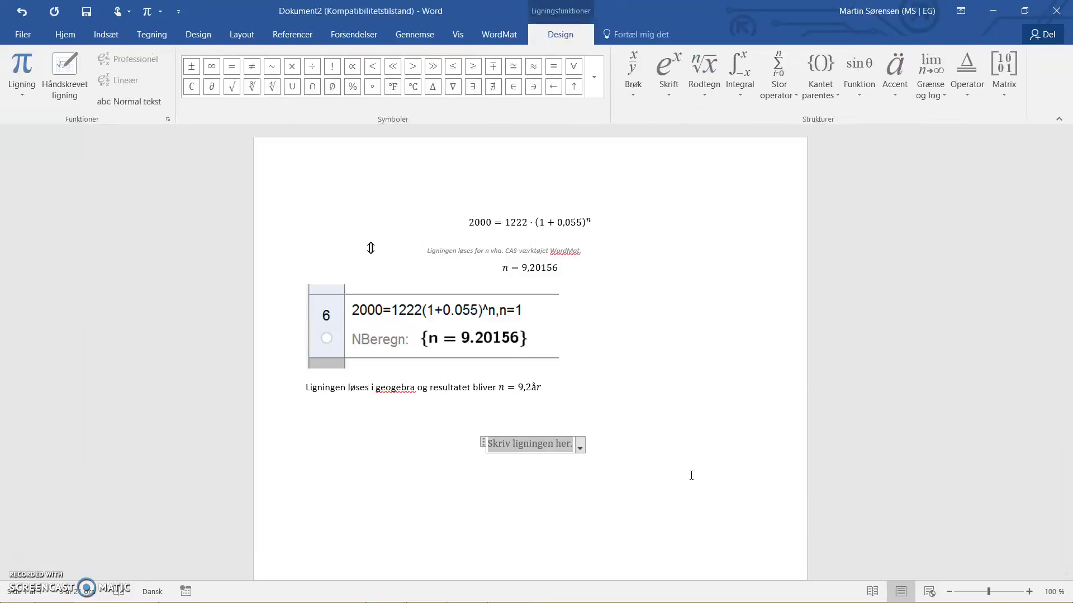
type("log(")
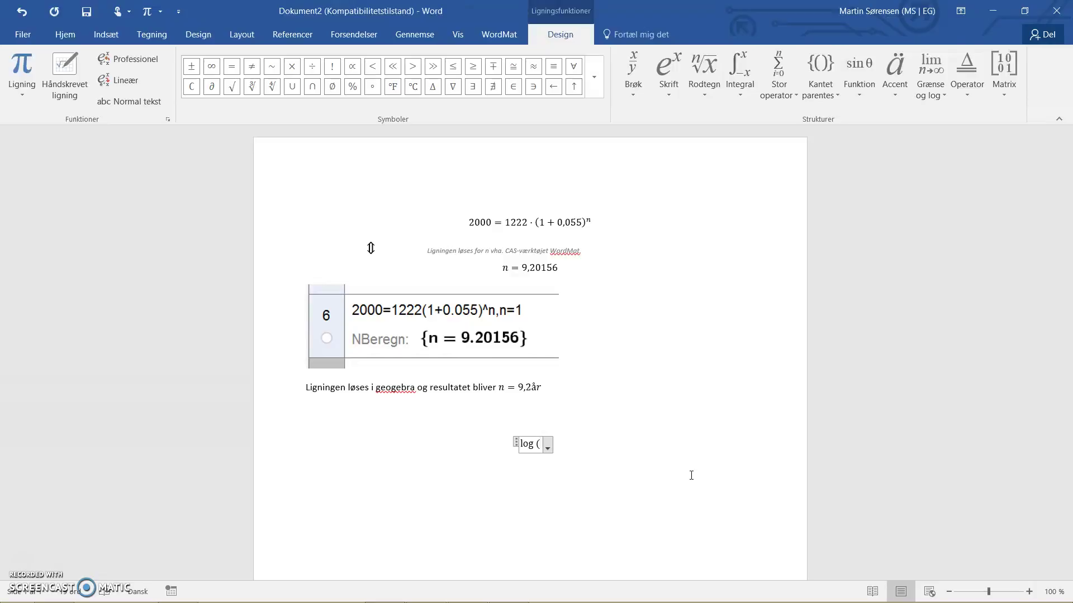
type("a^x)")
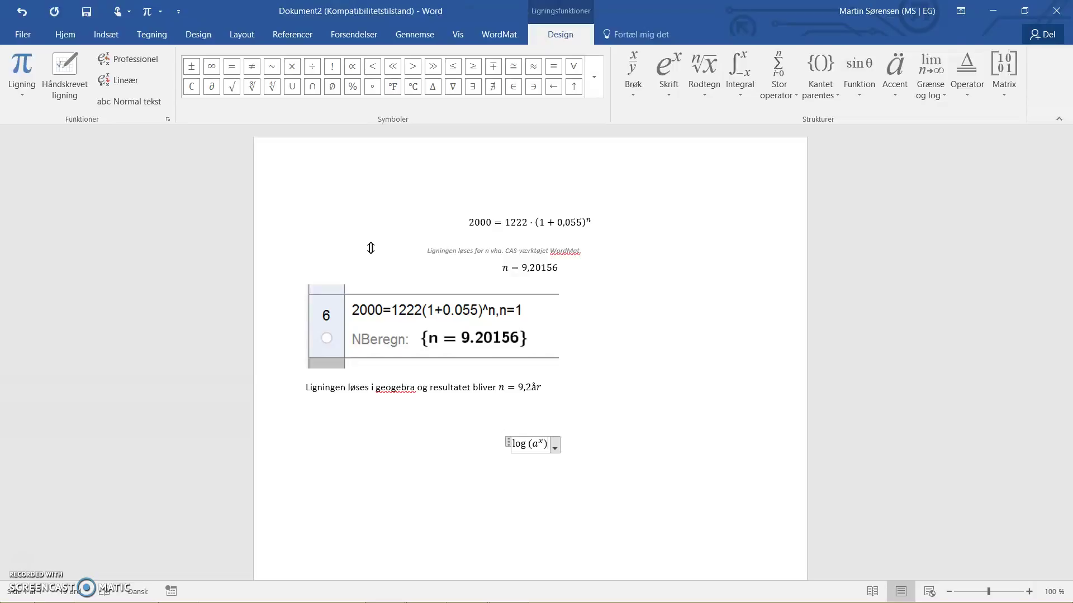
type("=")
type("x*")
type("log")
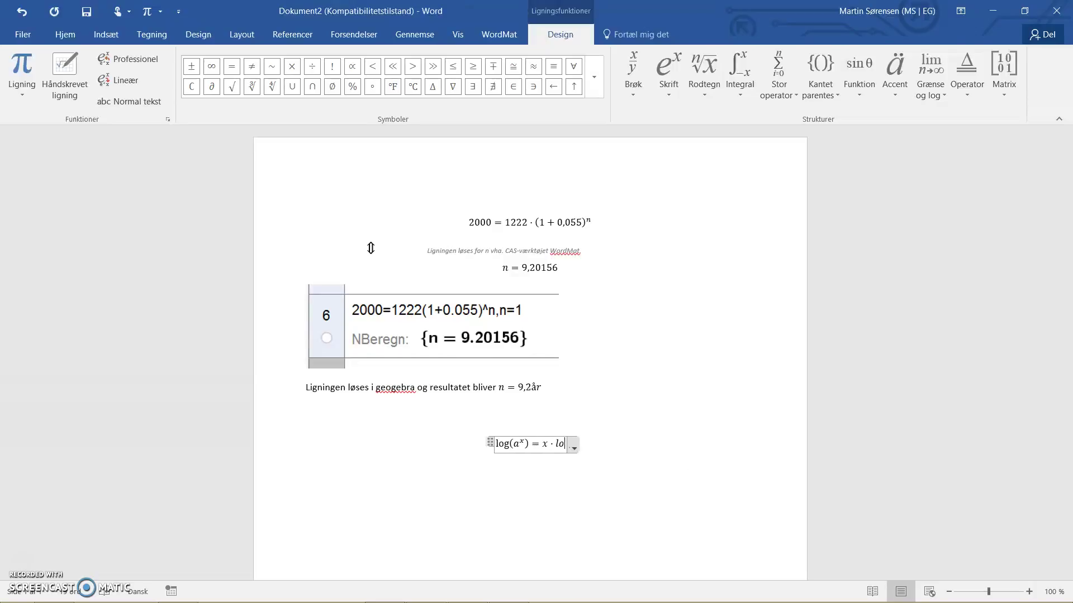
type("(a)")
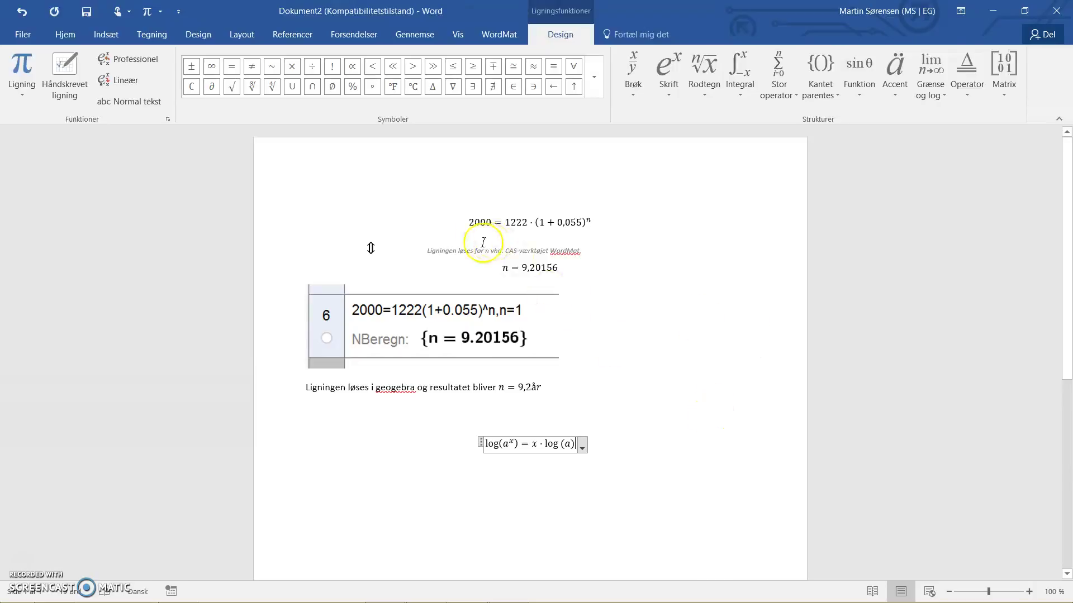
left_click(493, 225)
left_click_drag(494, 225, 566, 232)
key("ctrl+c")
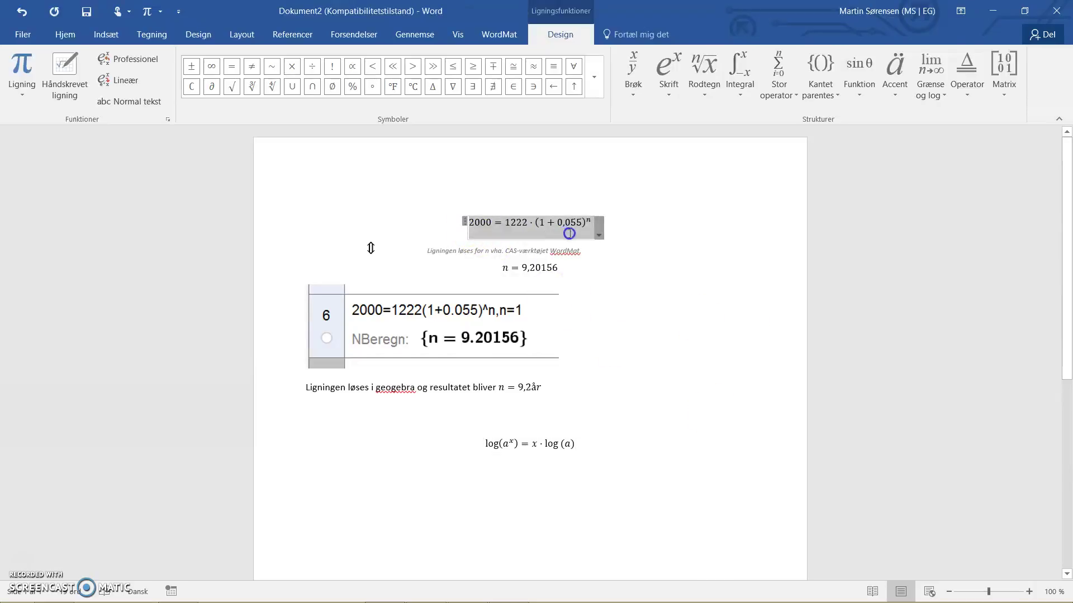
key("Down")
key("Down")
key("Down")
key("Down")
key("Down")
key("Down")
key("Down")
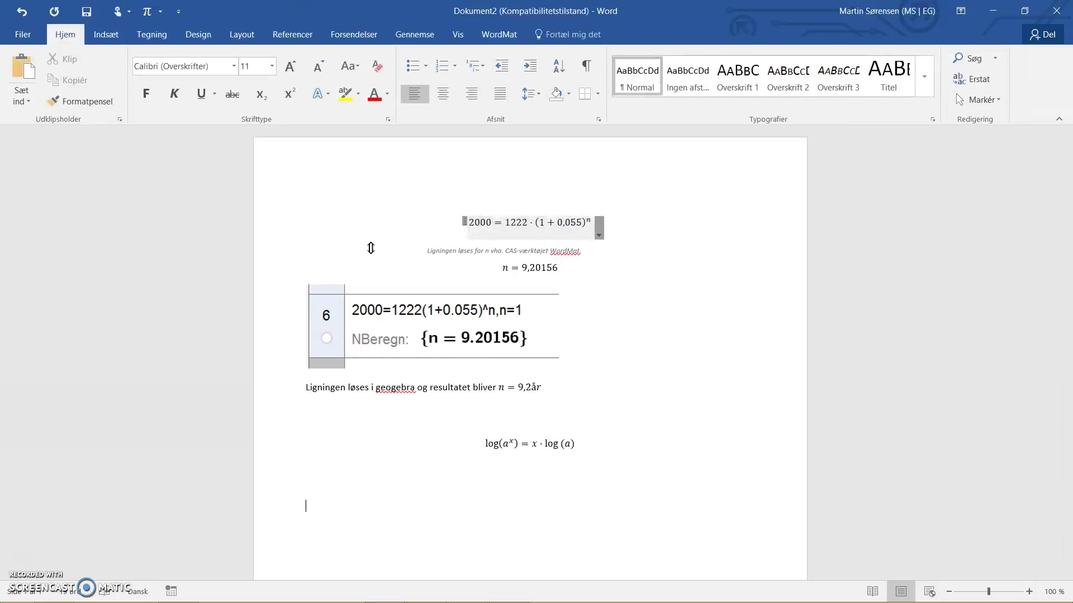
key("ctrl+v")
Add the rule ln(a^x) = x·ln(a) on a new line under the log rule.
left_click(581, 446)
key("Return")
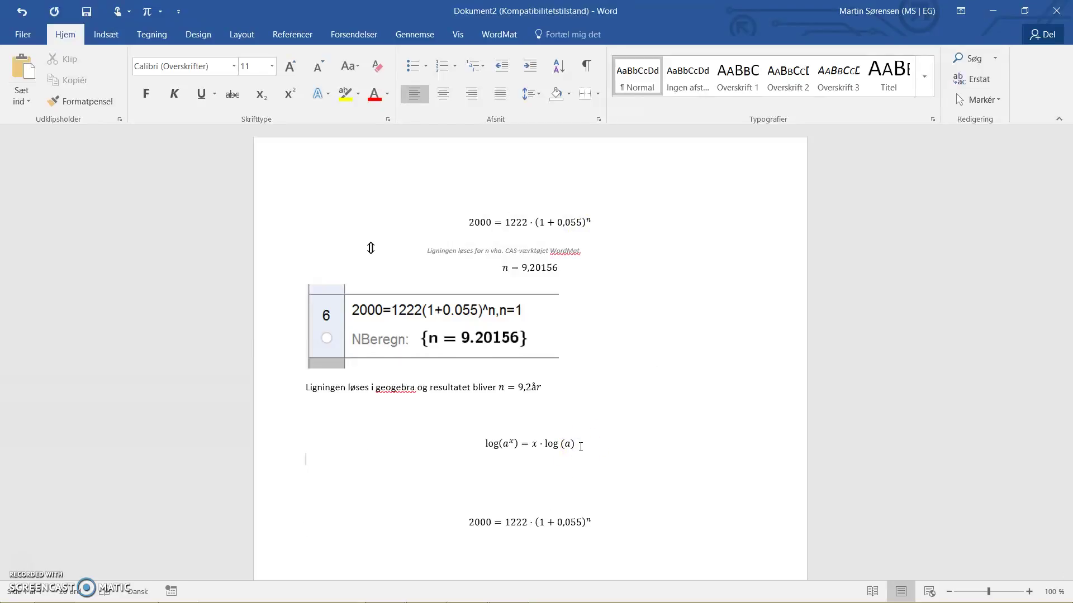
key("alt+equal")
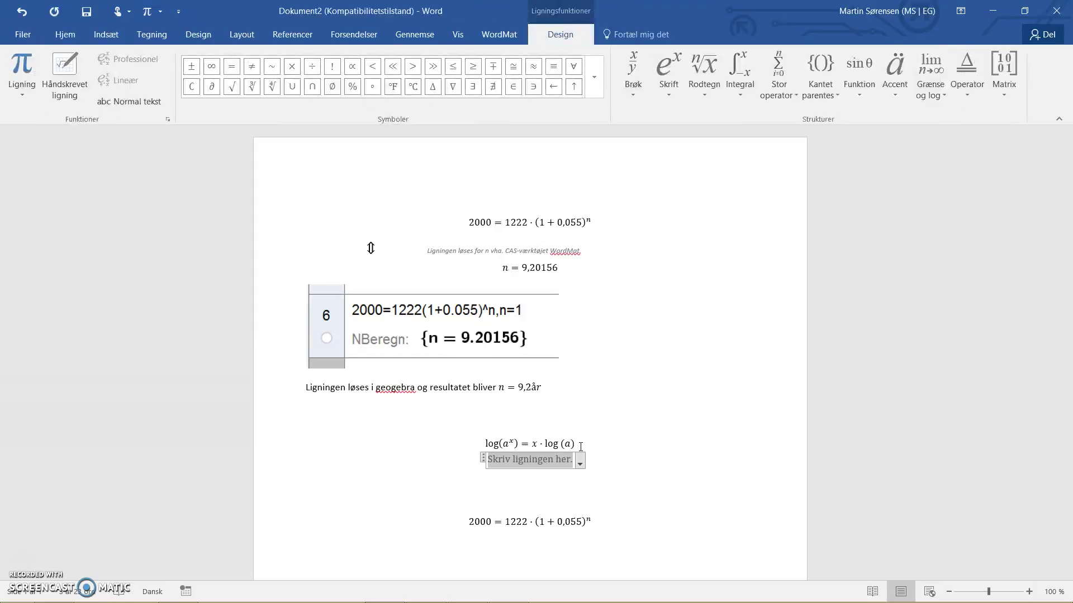
type("ln(a^x)")
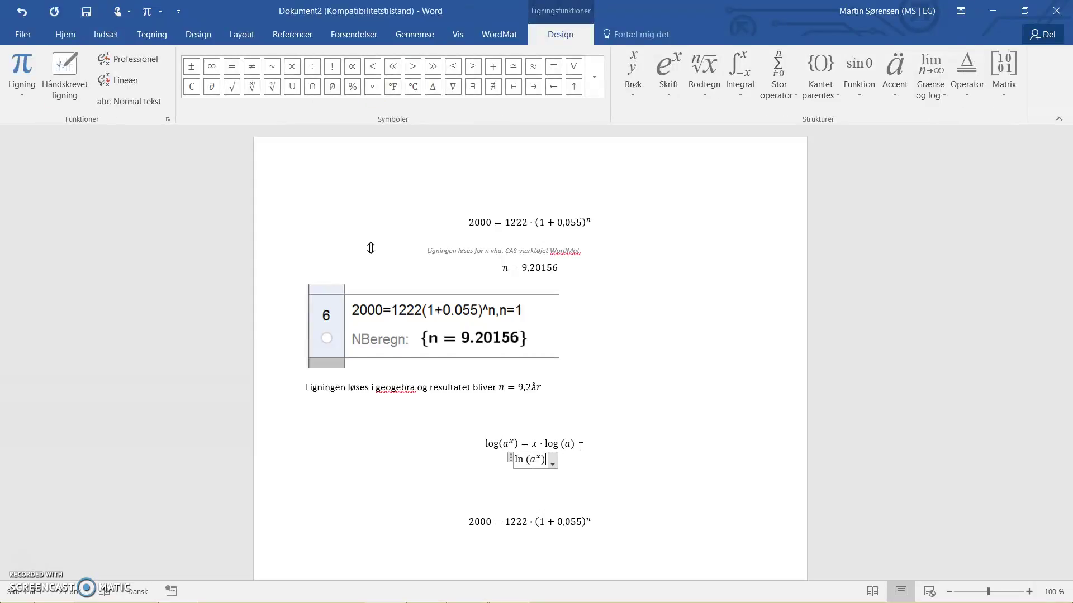
type(" = ")
type("x · ln (a)")
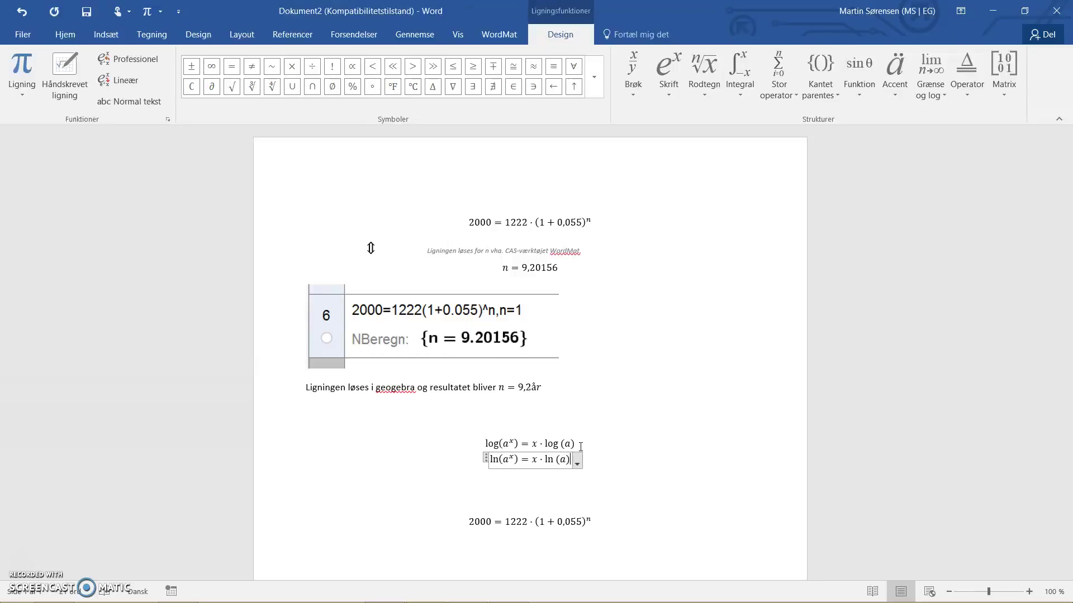
key("Down")
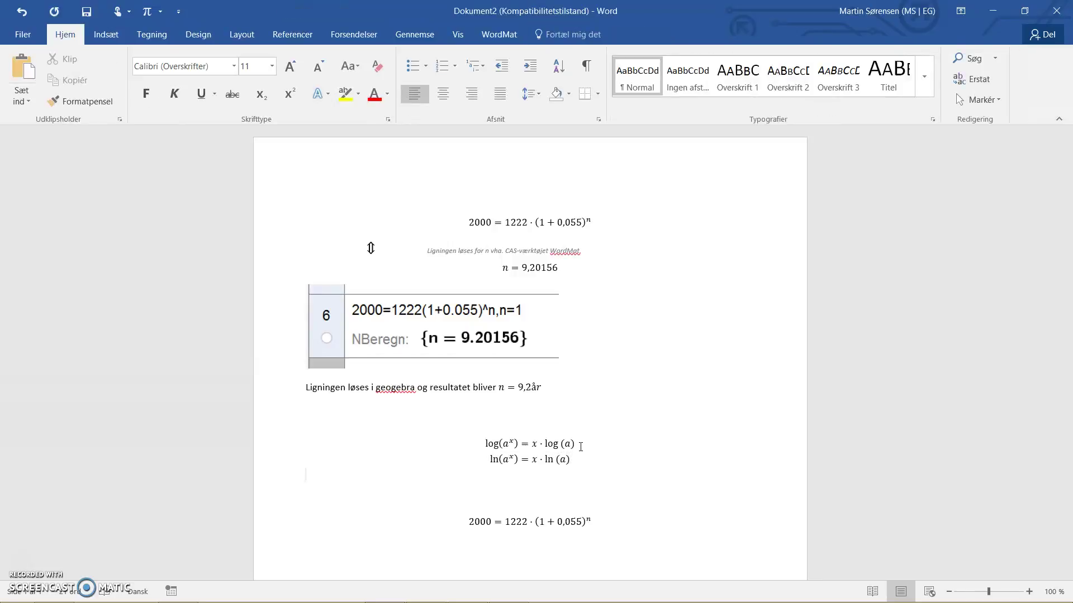
Below the copied equation, write the new equation 2000/1222 = 1,055^n.
left_click_drag(544, 522, 596, 531)
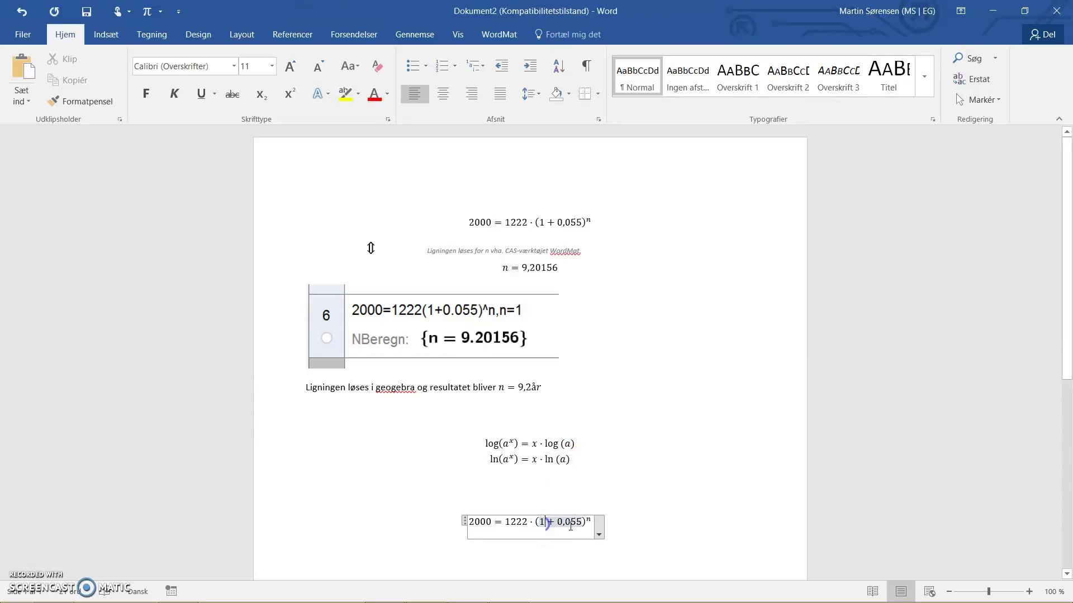
left_click(620, 523)
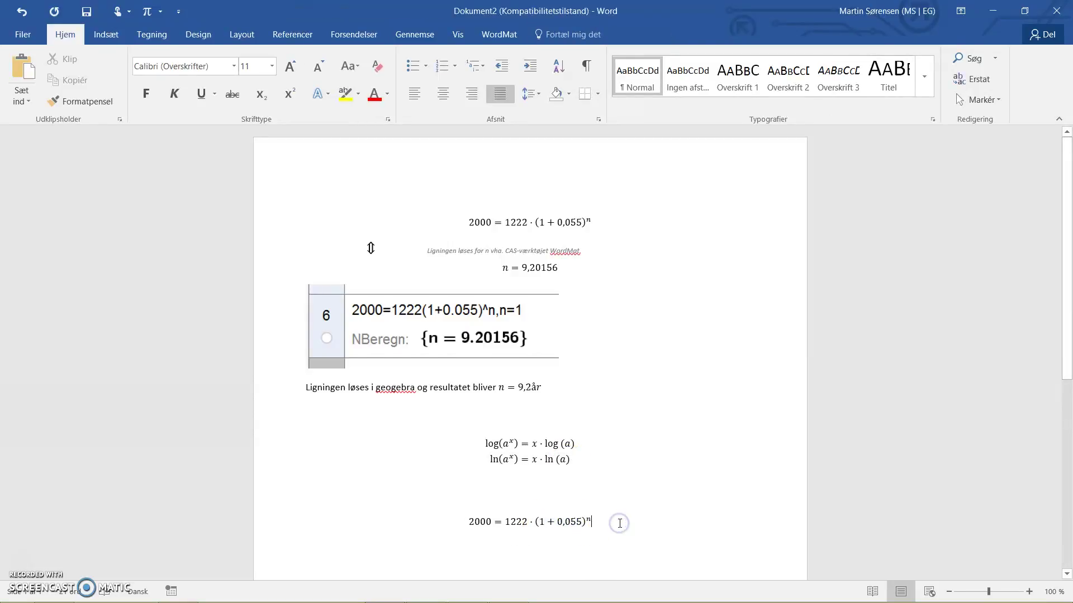
key("Return")
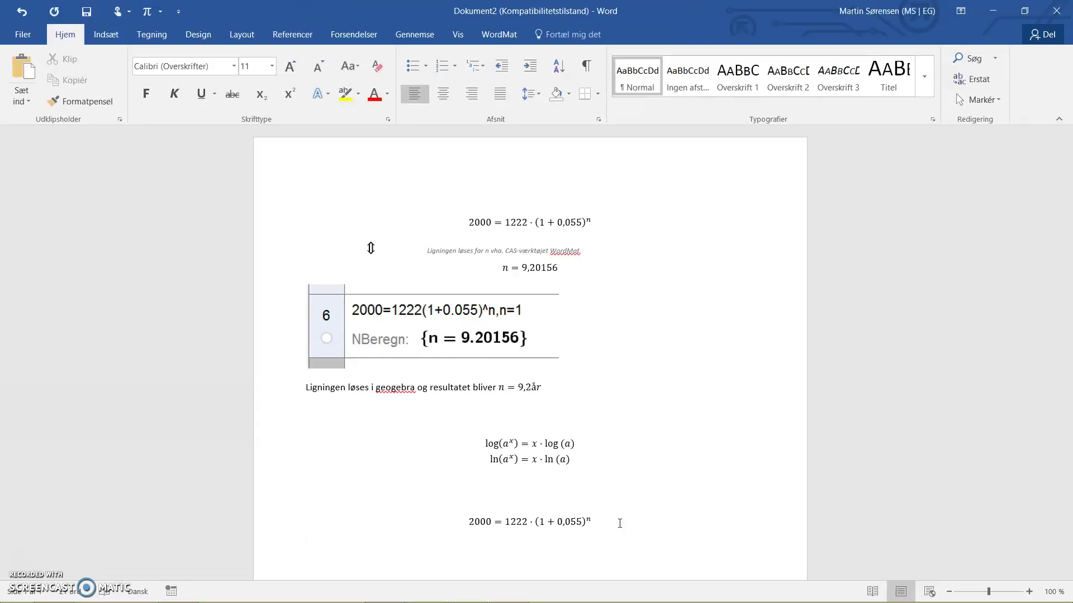
key("alt+equal")
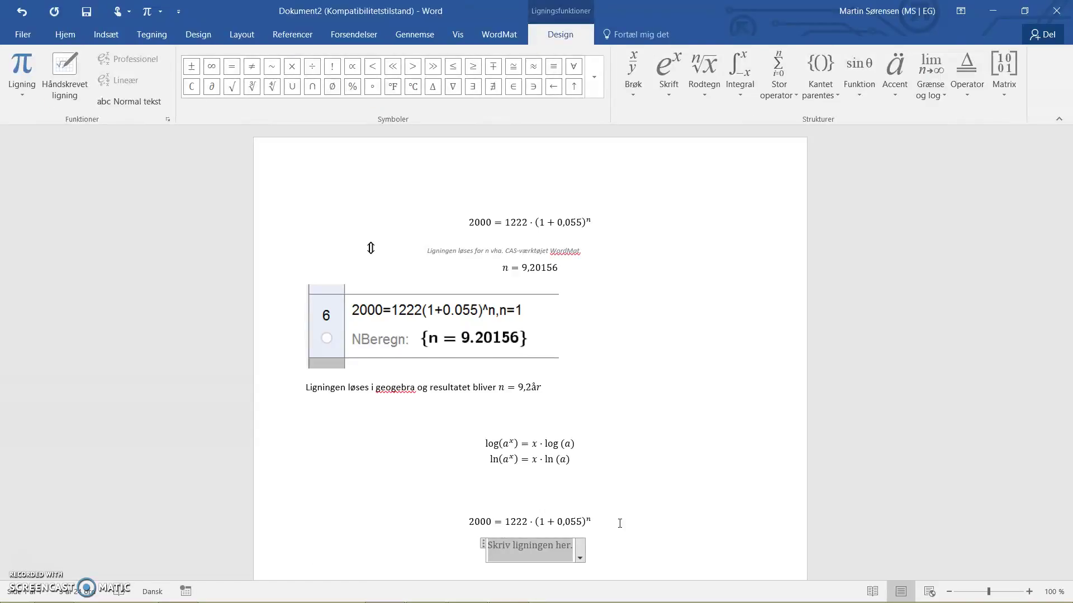
type("2000/")
key("space")
type("1222")
key("Right")
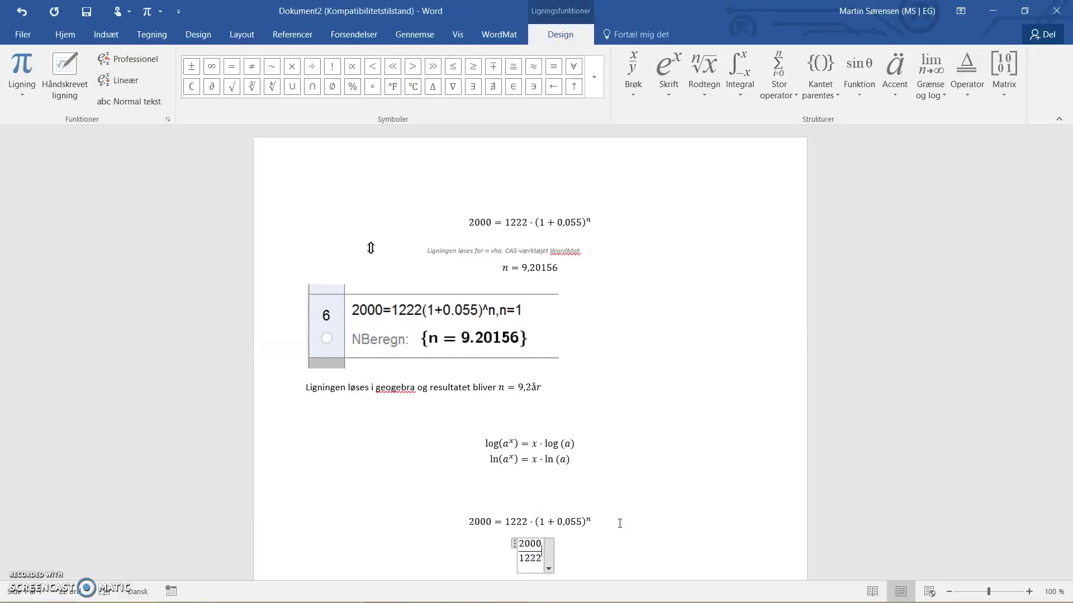
type("= ")
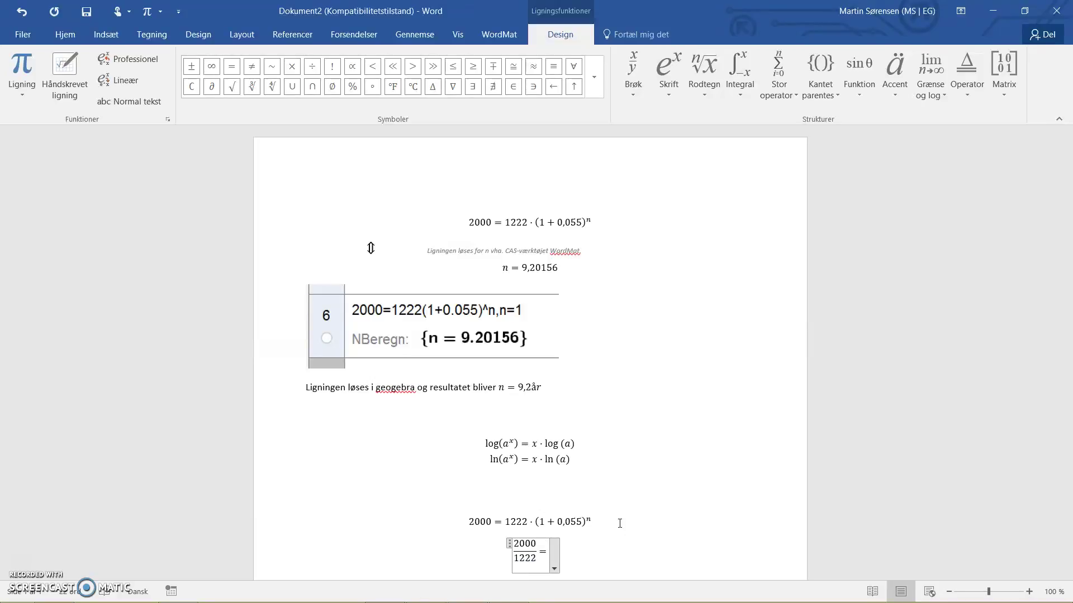
type("1,")
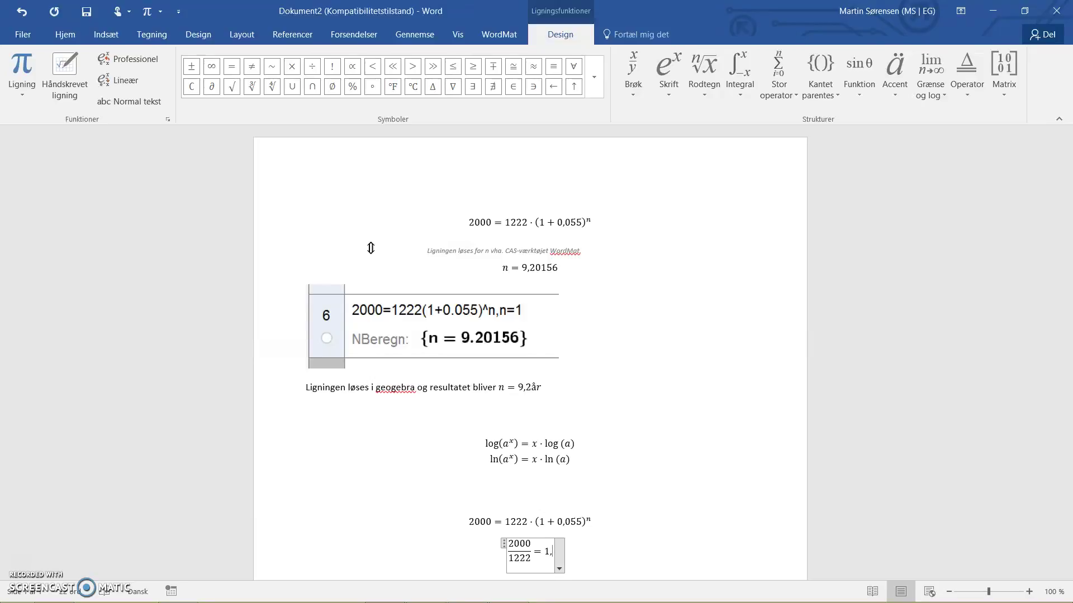
type("0")
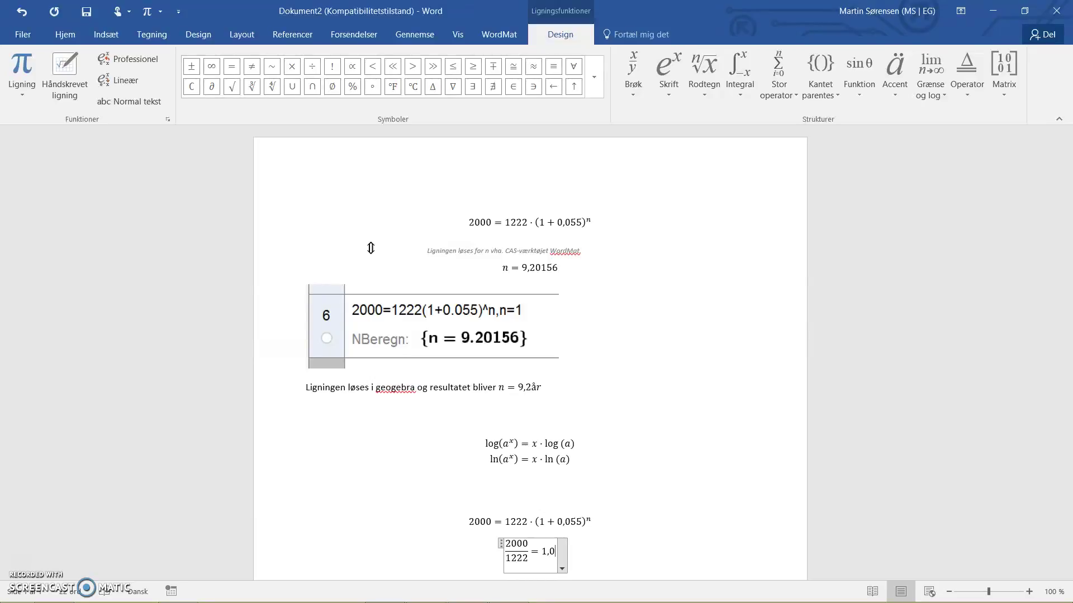
type("55")
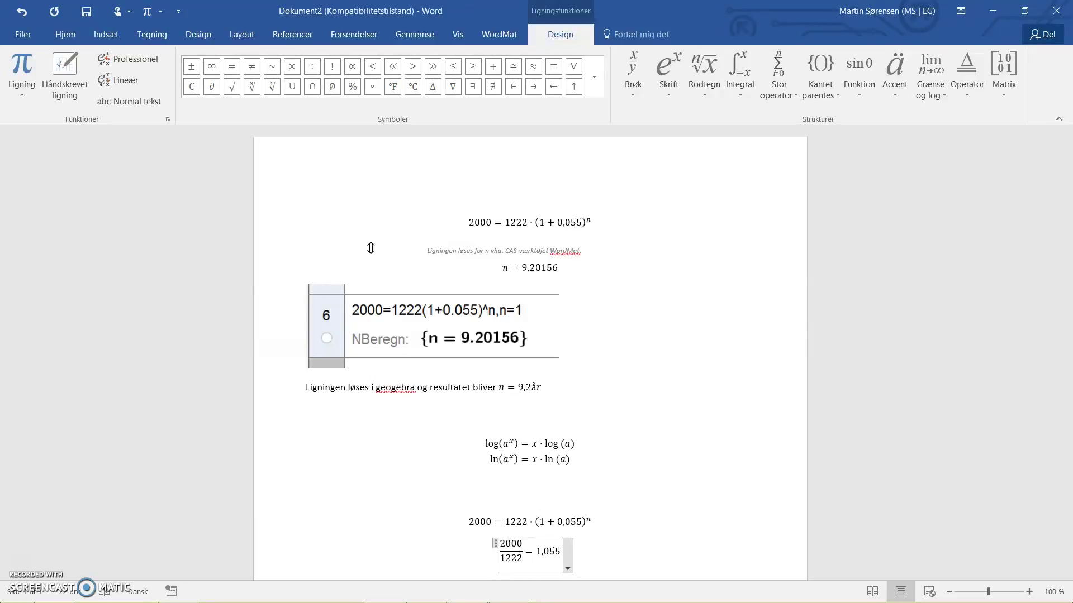
type("^n")
Finish the fraction equation and insert a fresh empty equation beneath it.
left_click(603, 537)
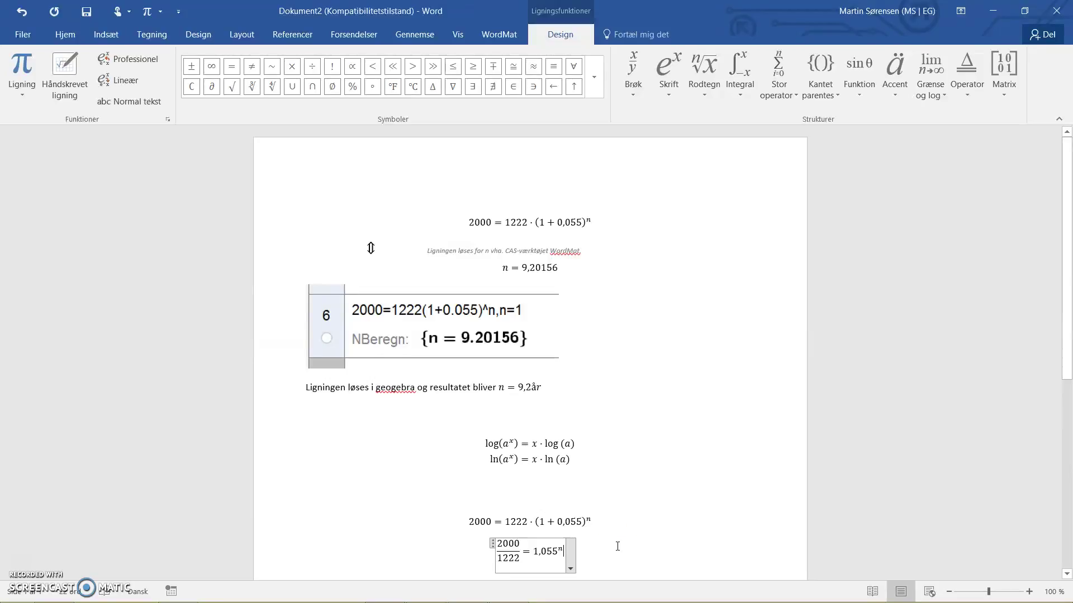
key("Return")
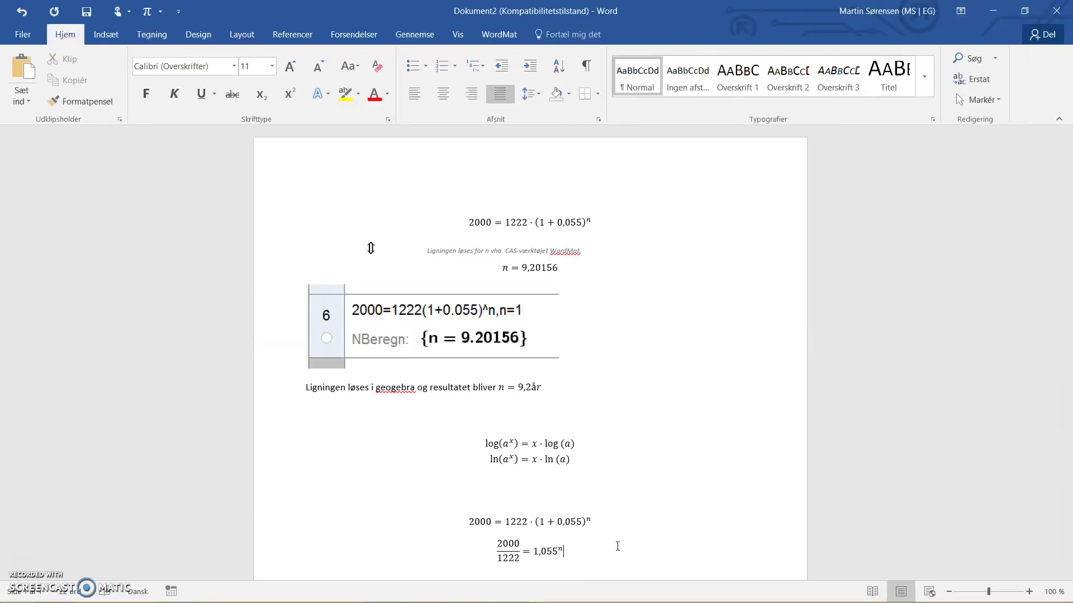
key("alt+equal")
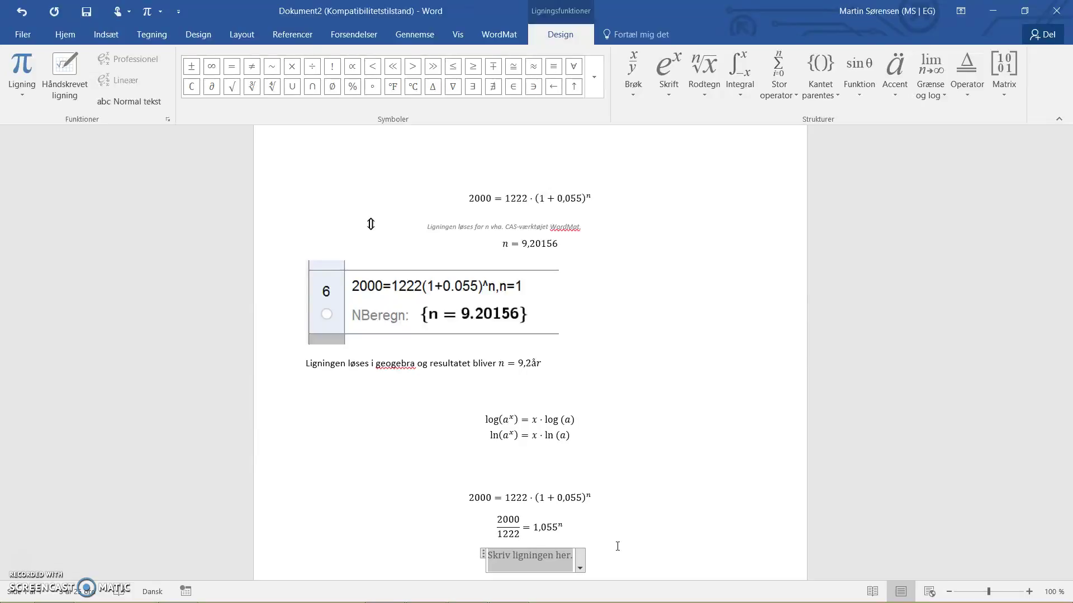
Write ln(2000/1222) = ln(1,055^n) and copy the finished equation.
type("ln(")
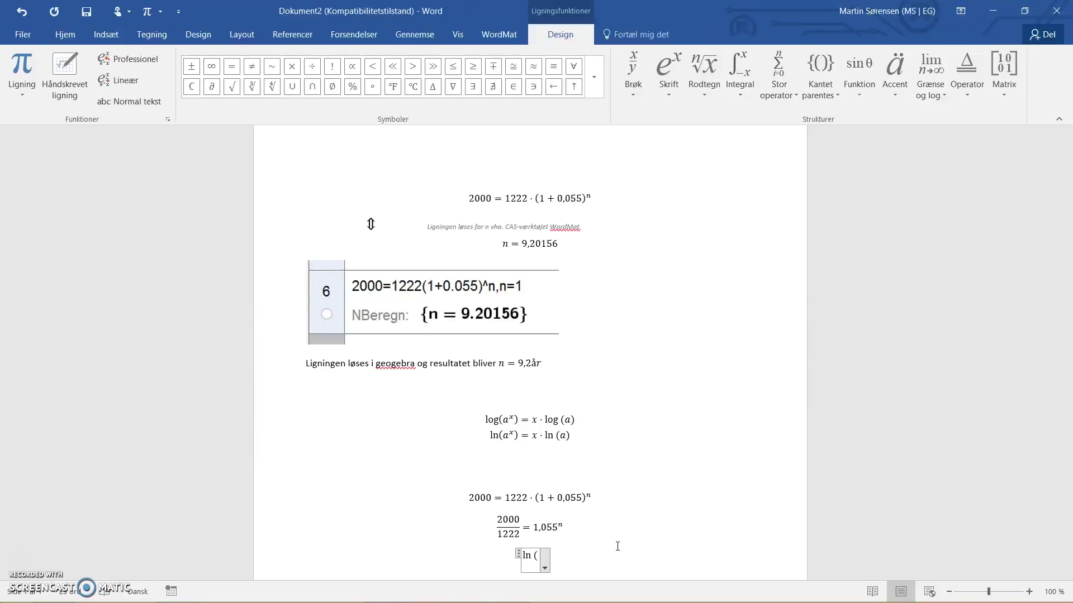
type("2000")
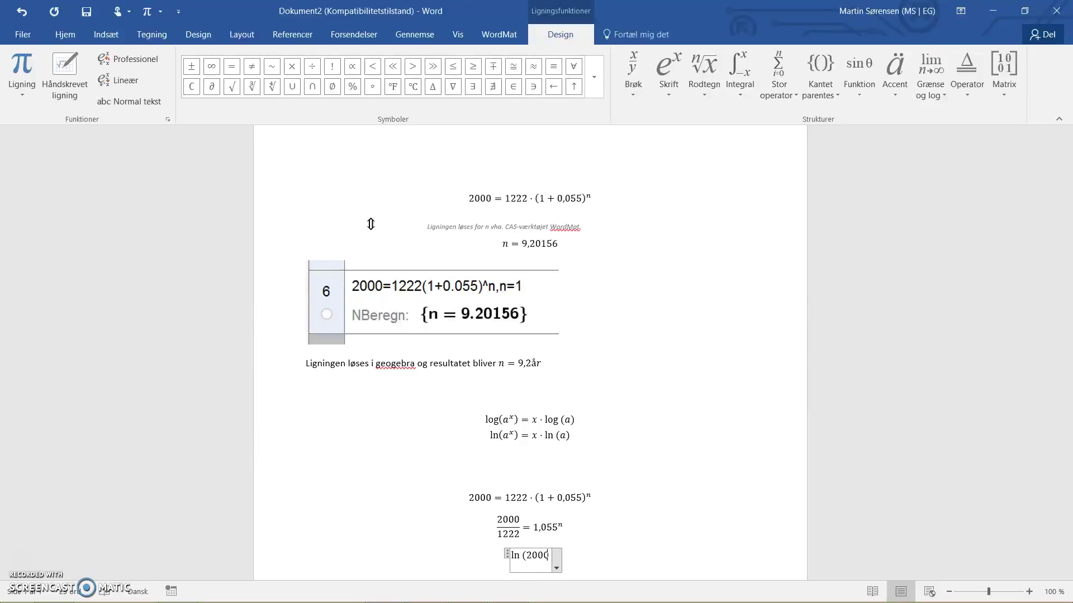
type("/1222")
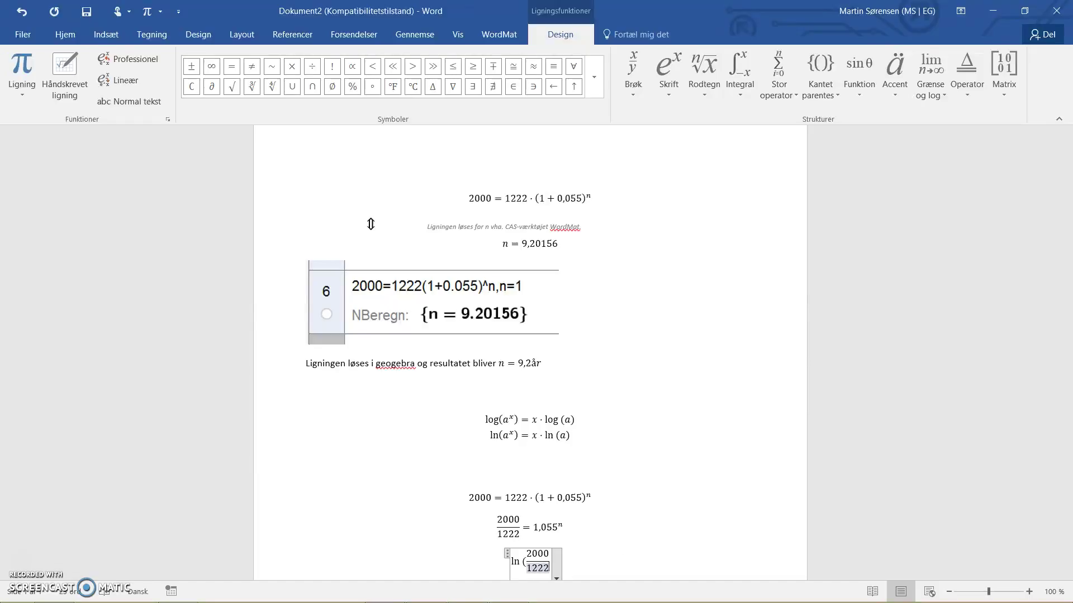
type(") = ")
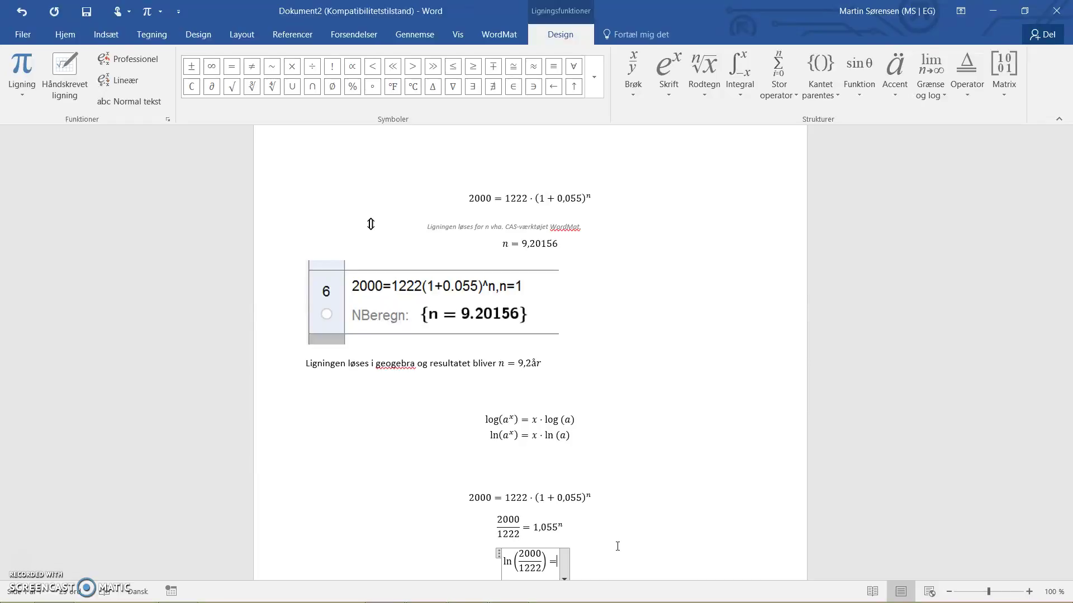
type("ln (1,055)")
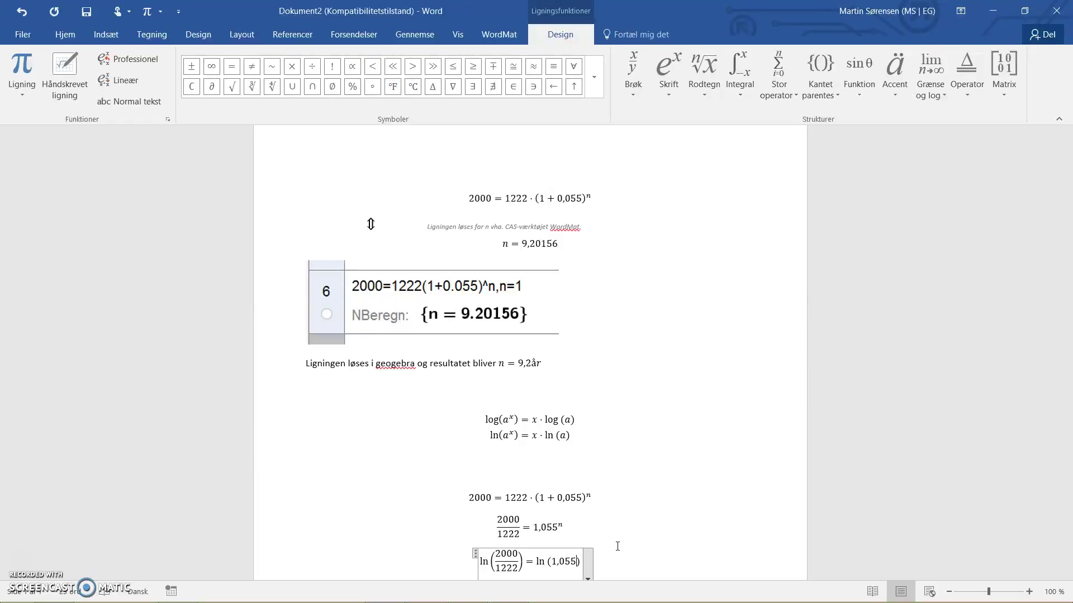
key("Left")
type("^n")
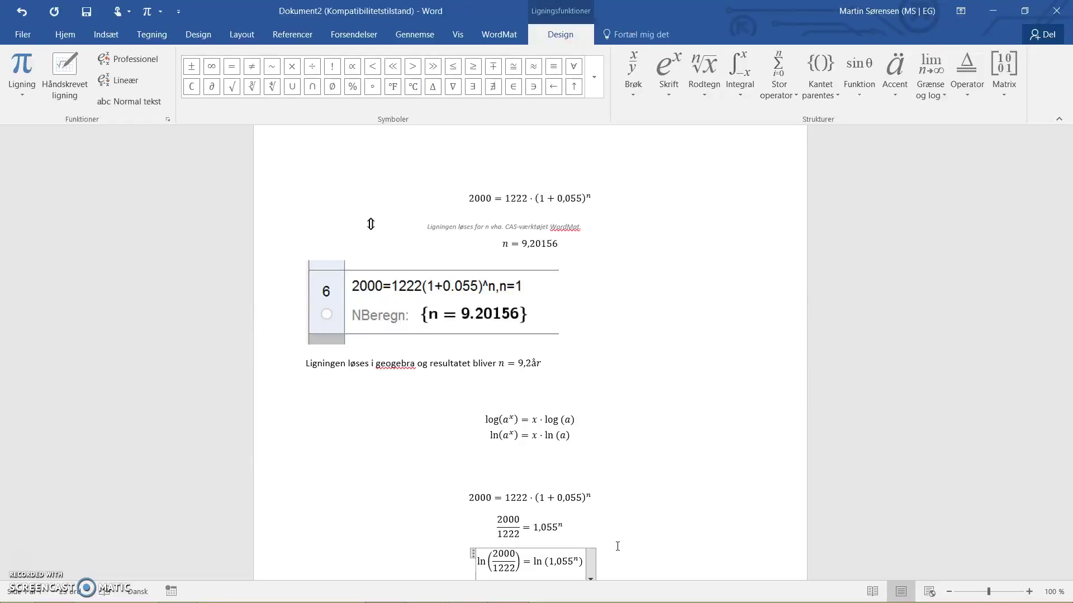
key("Return")
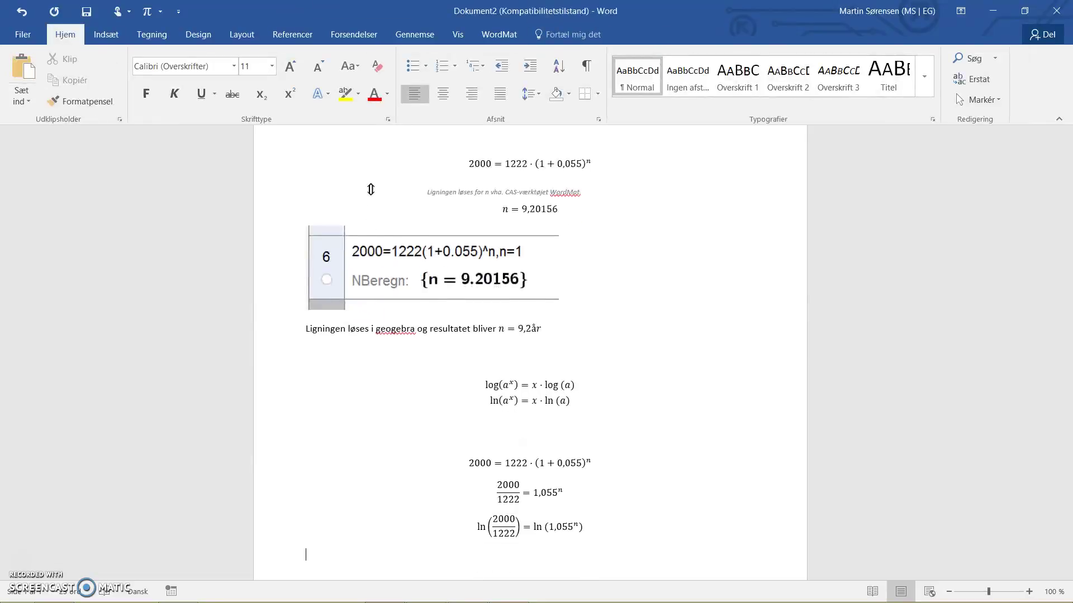
left_click(480, 523)
left_click_drag(476, 519, 588, 534)
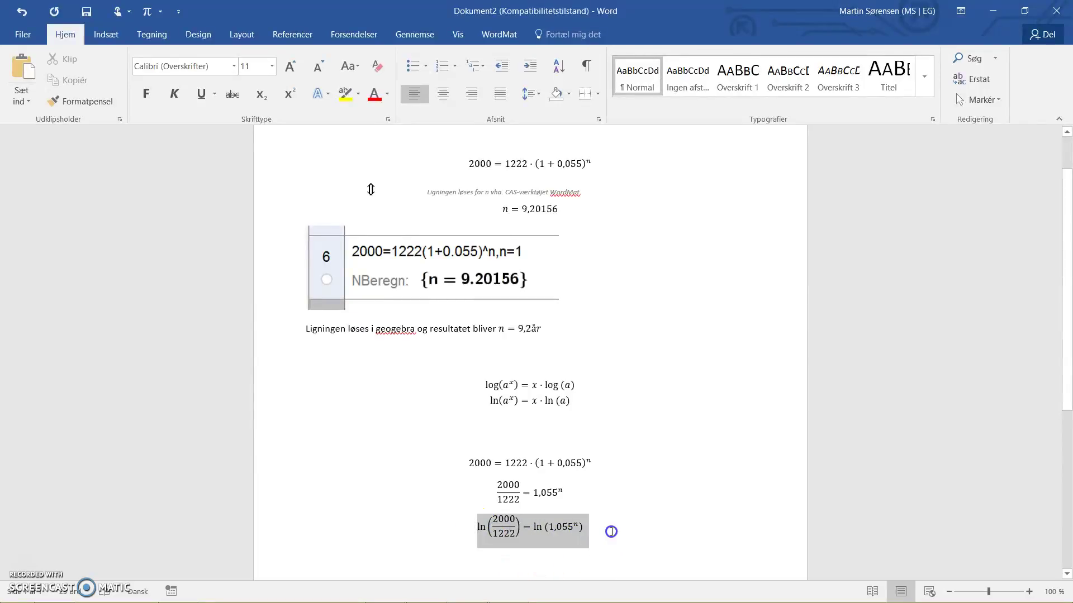
key("Down")
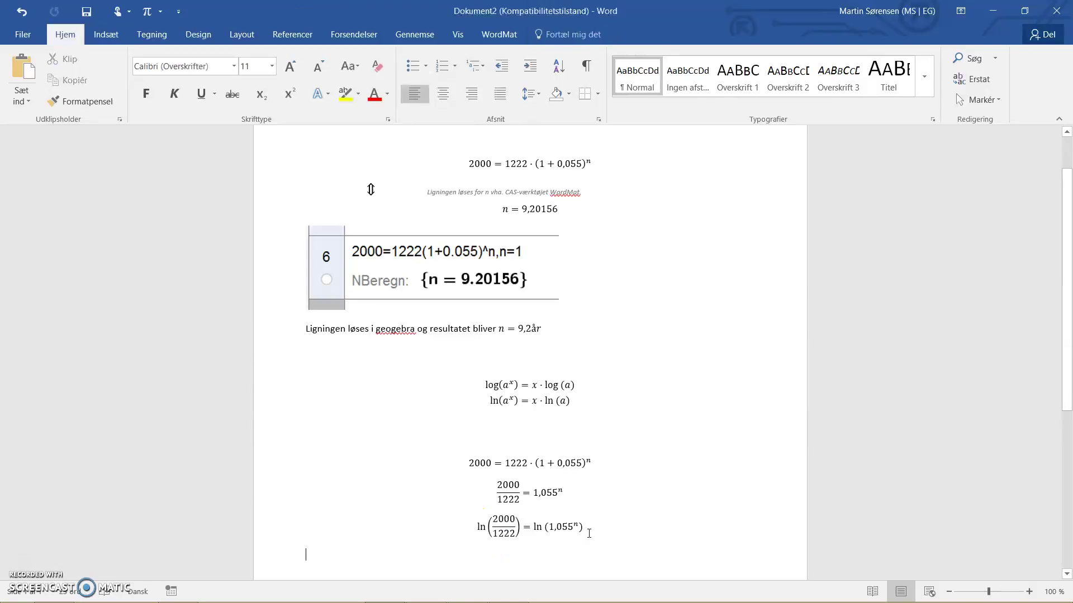
Paste the ln equation and rewrite it as ln(2000/1222) = n · ln(1,055), then copy it.
key("ctrl+v")
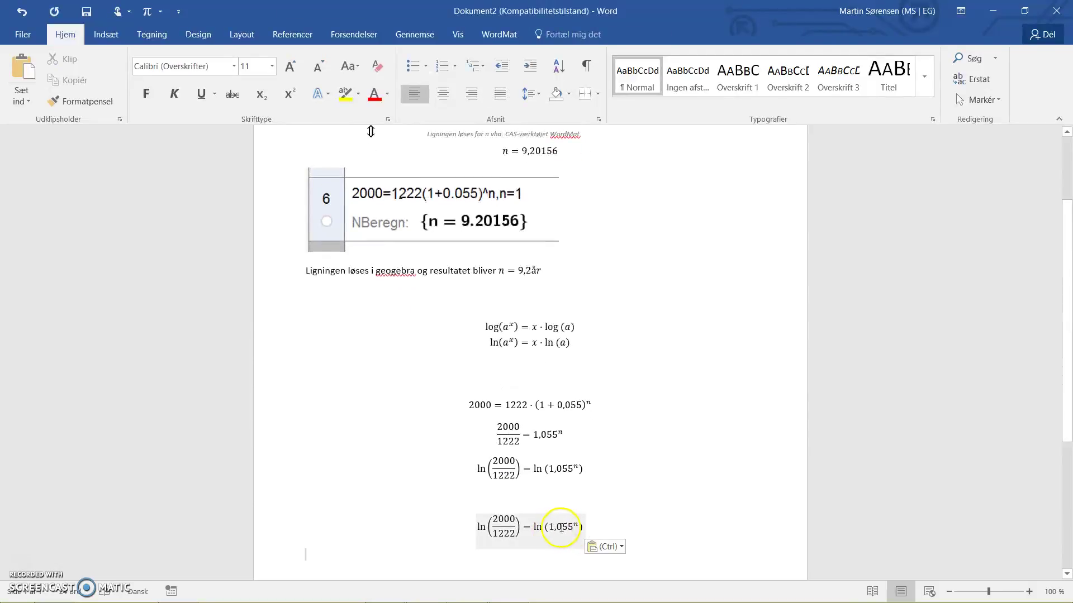
left_click(576, 526)
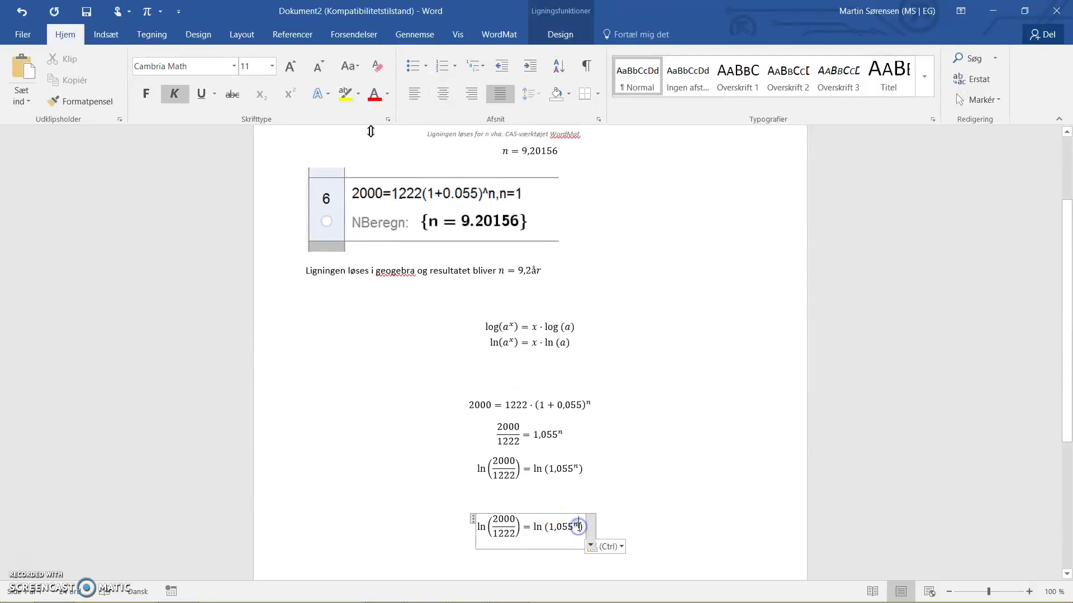
key("BackSpace")
key("BackSpace")
key("BackSpace")
key("BackSpace")
type("55")
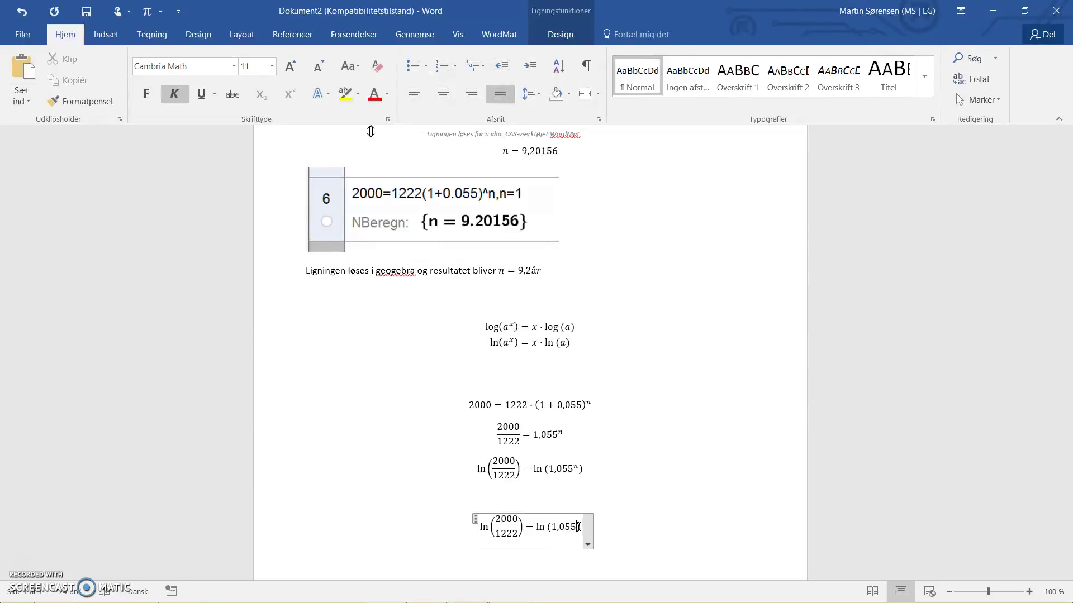
key("Left")
key("Left")
key("Left")
key("Left")
type("n ·")
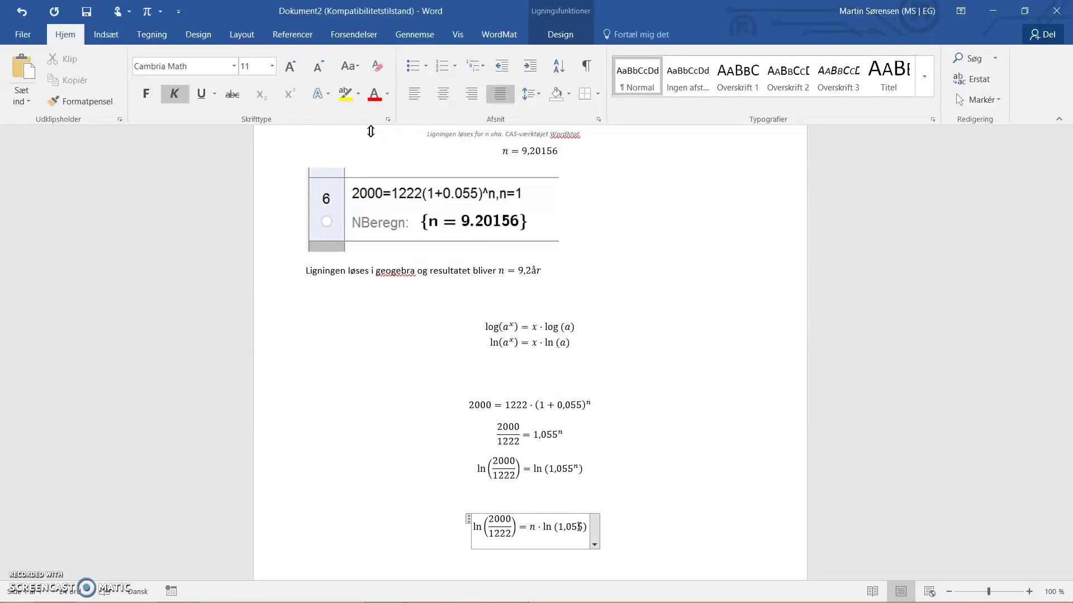
key("Right")
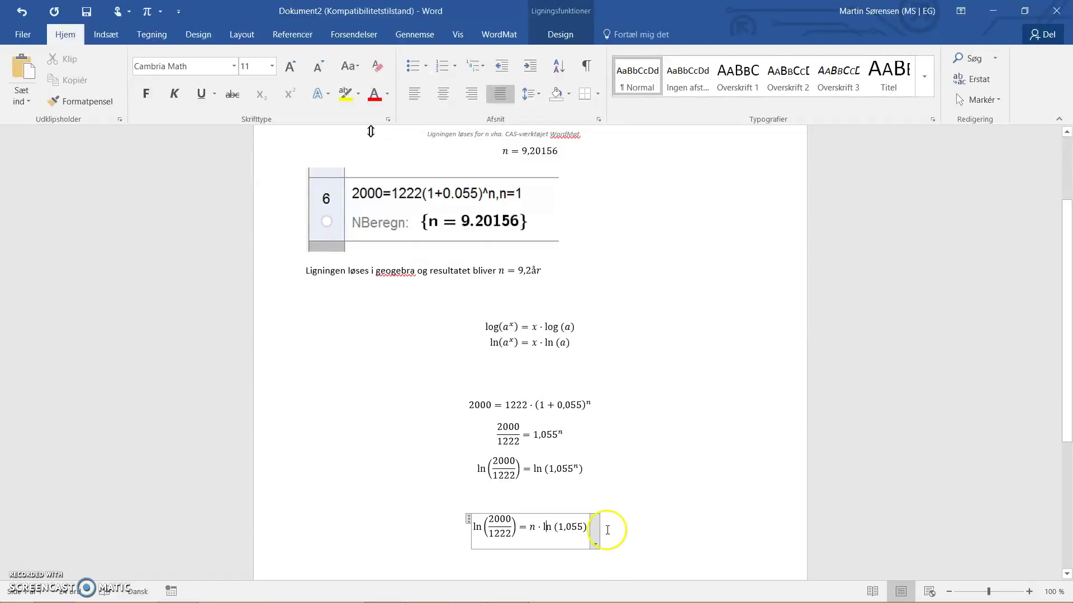
left_click(620, 527)
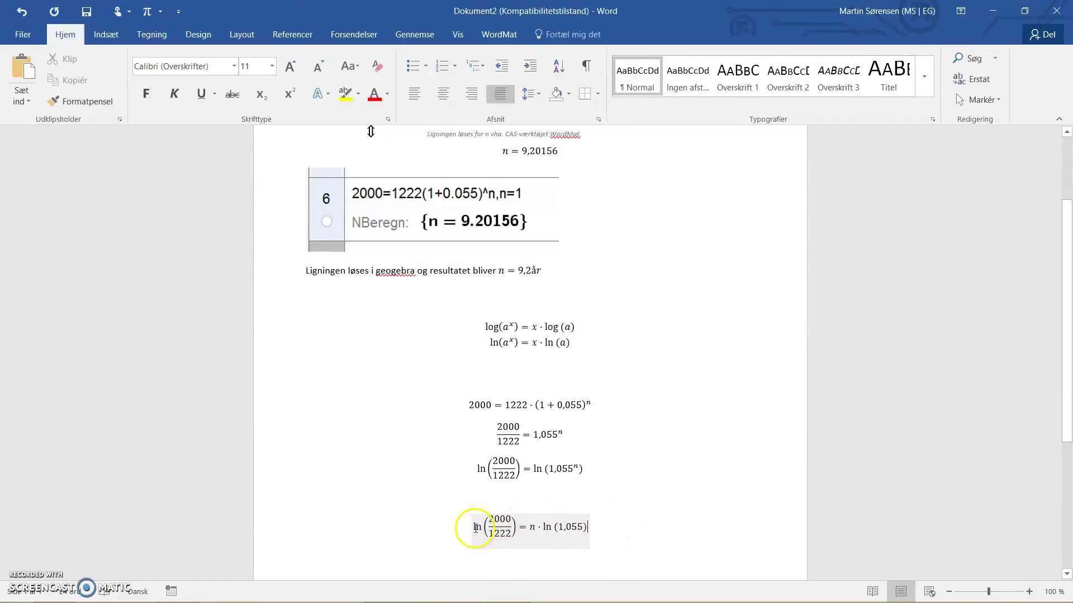
left_click_drag(497, 526, 587, 539)
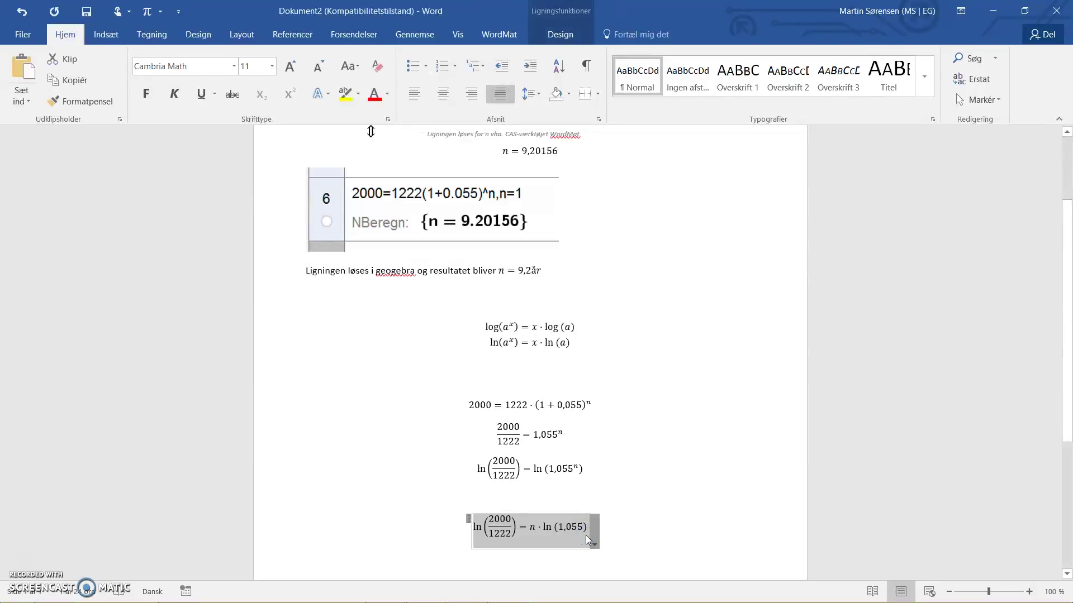
key("Right")
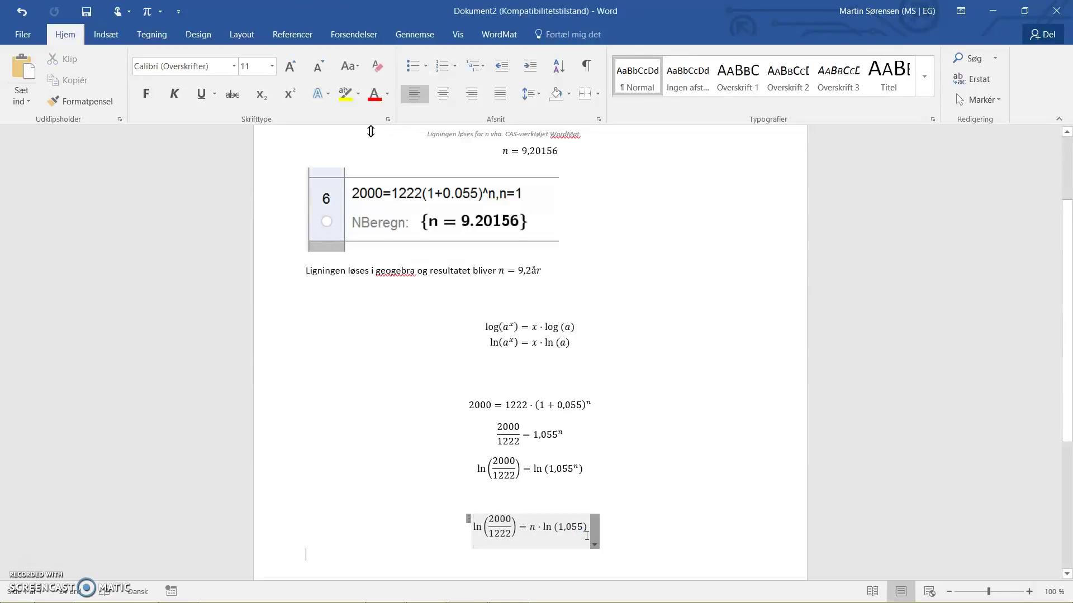
key("Return")
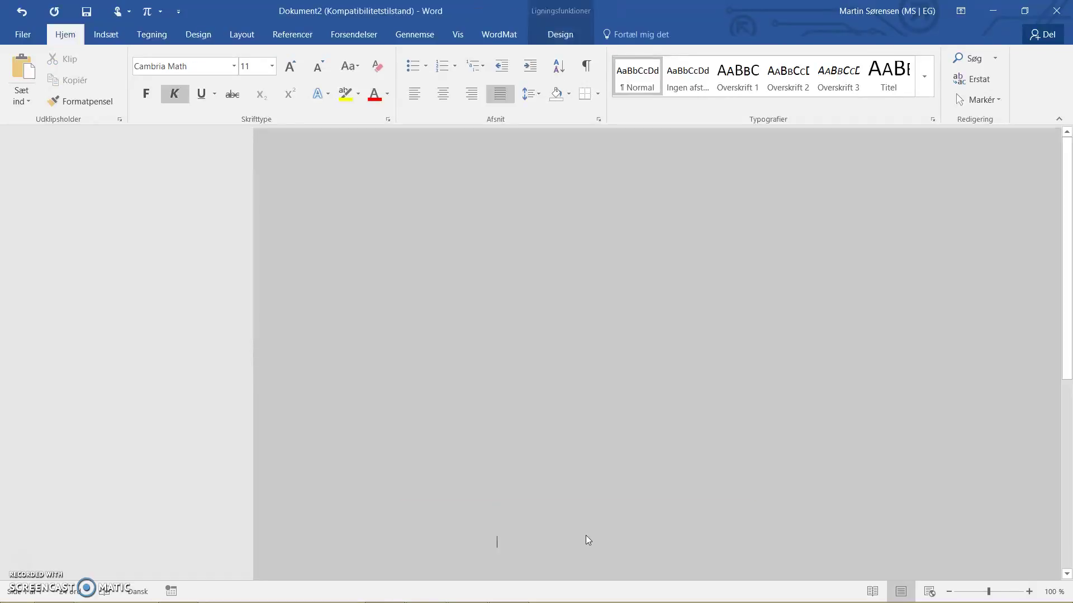
Switch to GeoGebra to compute n in a new CAS row, then return to Word.
key("alt+Tab")
left_click(586, 535)
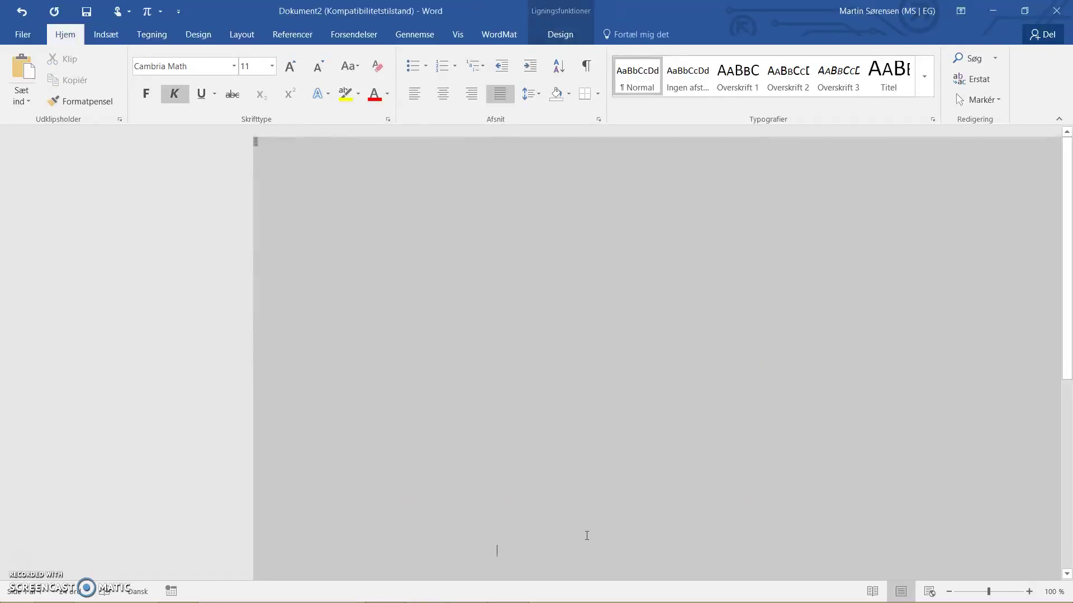
scroll(1067, 372, "down", 5)
scroll(1068, 185, "up", 5)
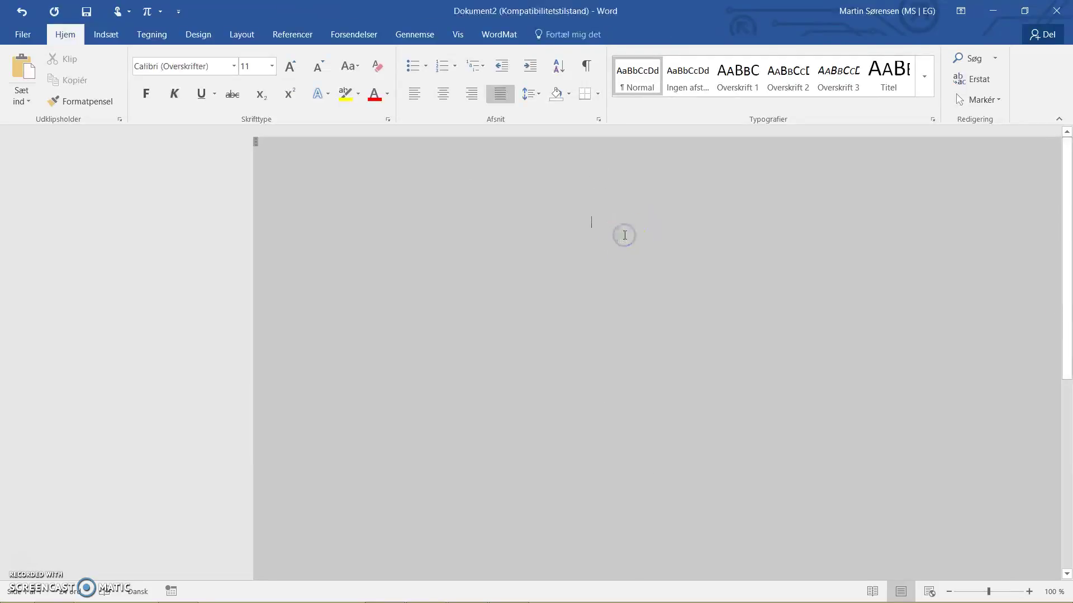
key("alt+Tab")
key("alt+Tab")
key("alt+Tab")
key("Tab")
key("Return")
key("alt+Tab")
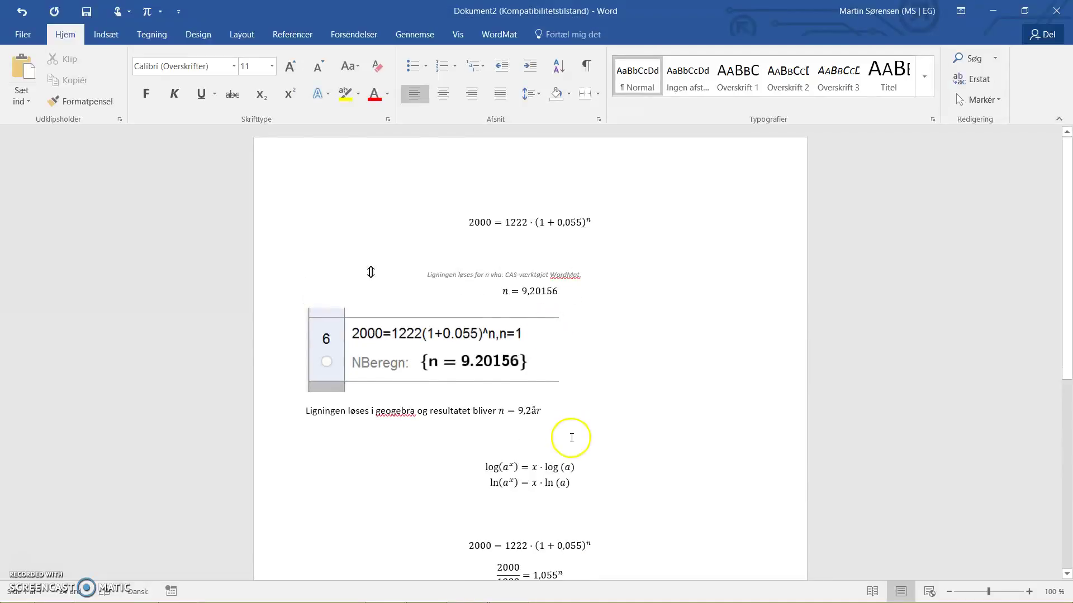
scroll(568, 438, "down", 6)
Paste a copy of the n·ln equation on a new line below it.
left_click(621, 295)
left_click(596, 321)
key("Return")
key("ctrl+v")
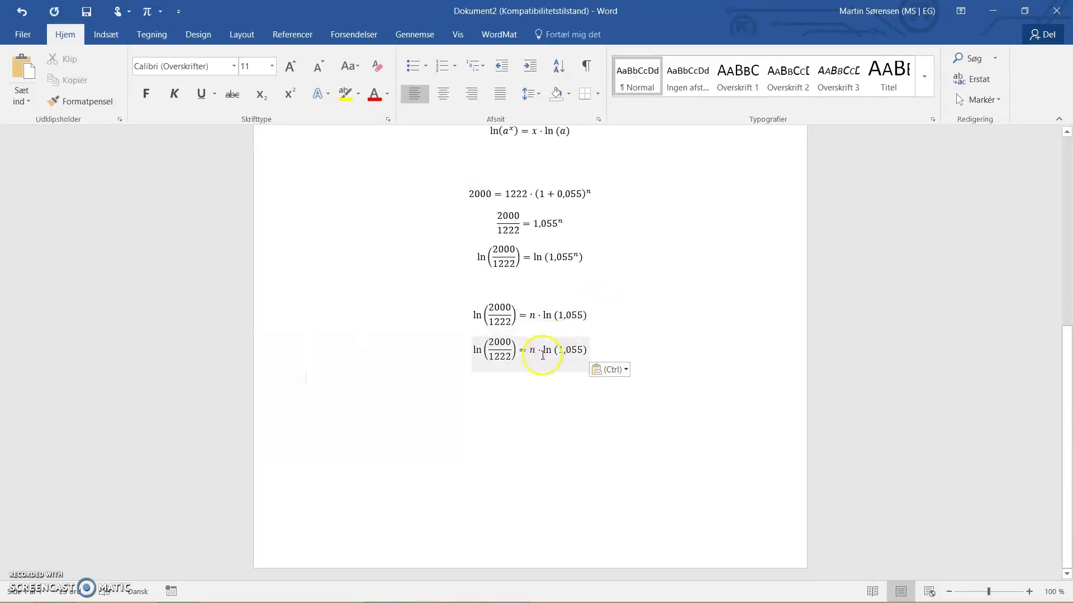
Remove ln(1,055) from the n side and make it the denominator under (2000/1222).
left_click(516, 350)
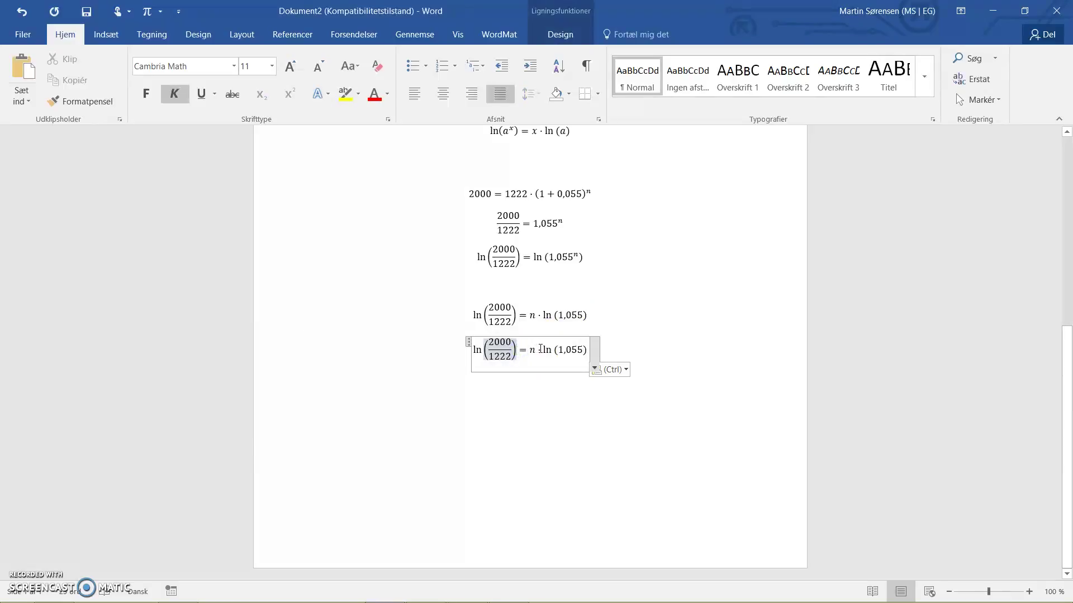
left_click_drag(543, 350, 587, 352)
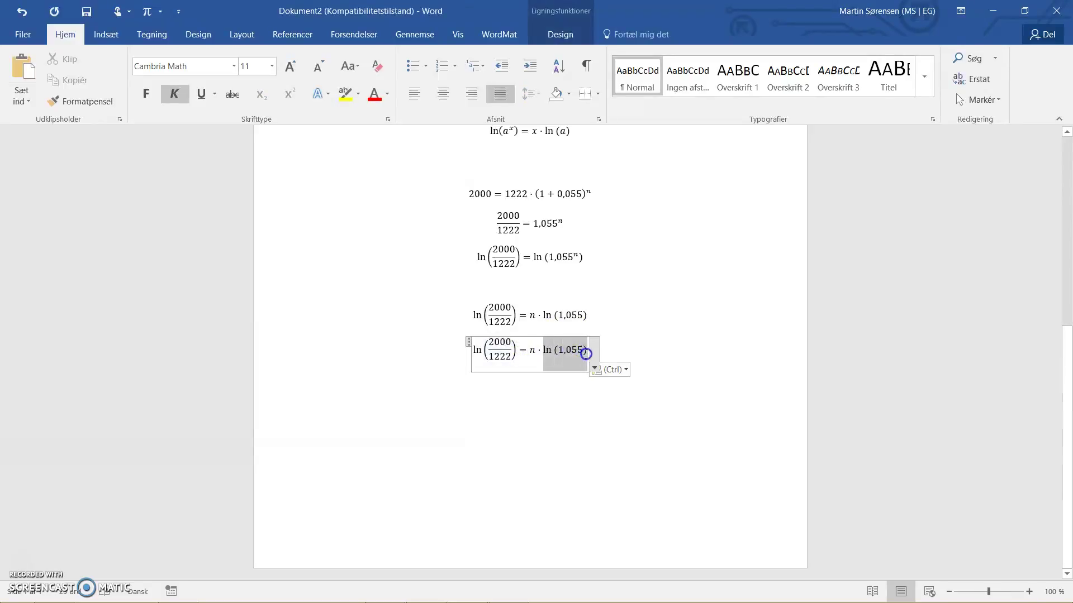
key("Delete")
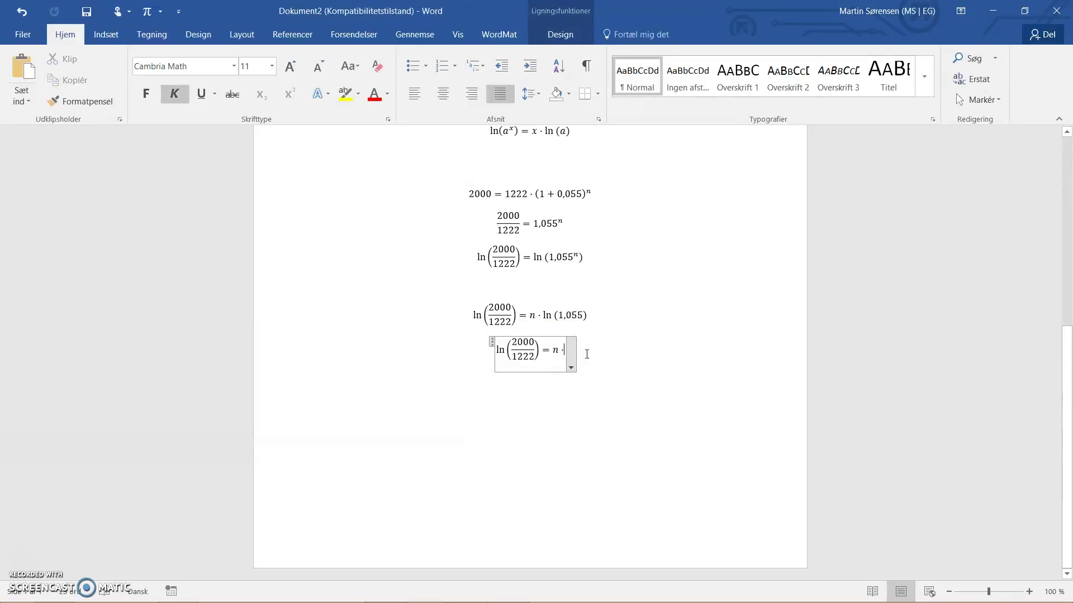
key("BackSpace")
key("shift+Left")
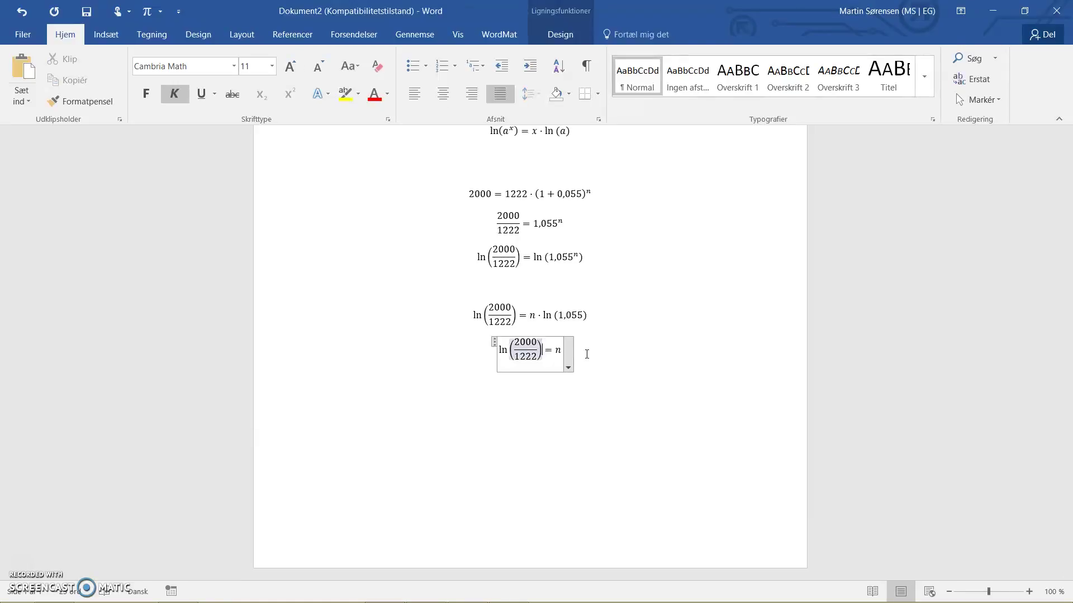
type("/")
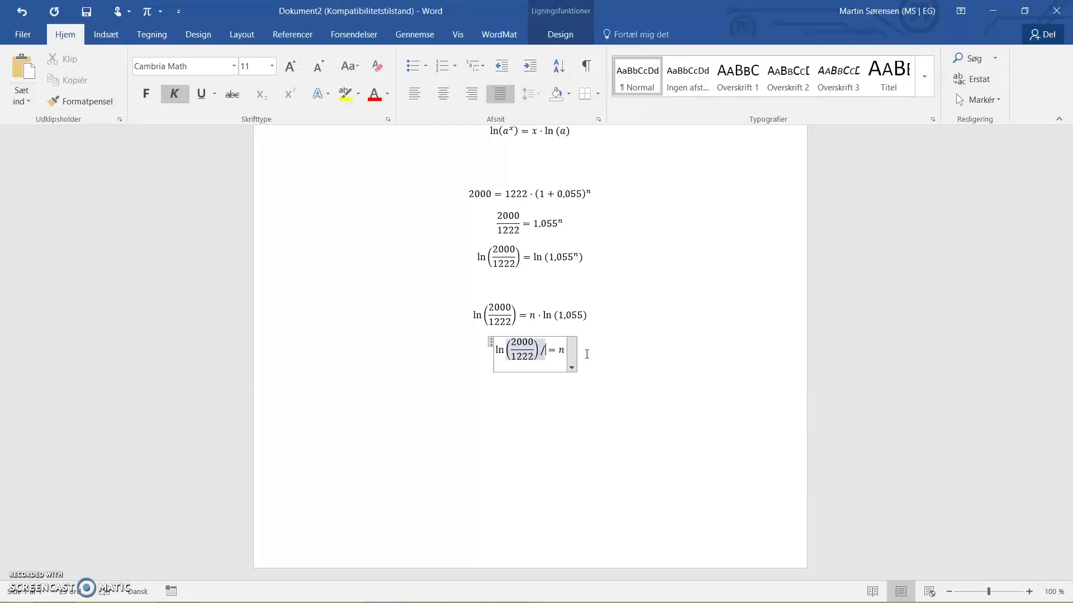
key("space")
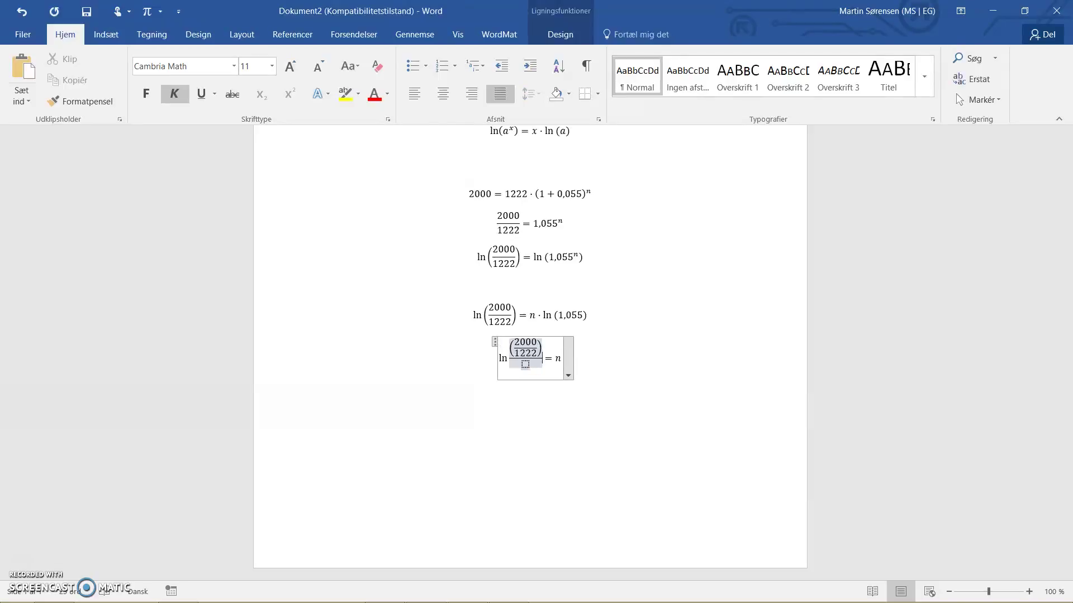
type("ln (1,055)")
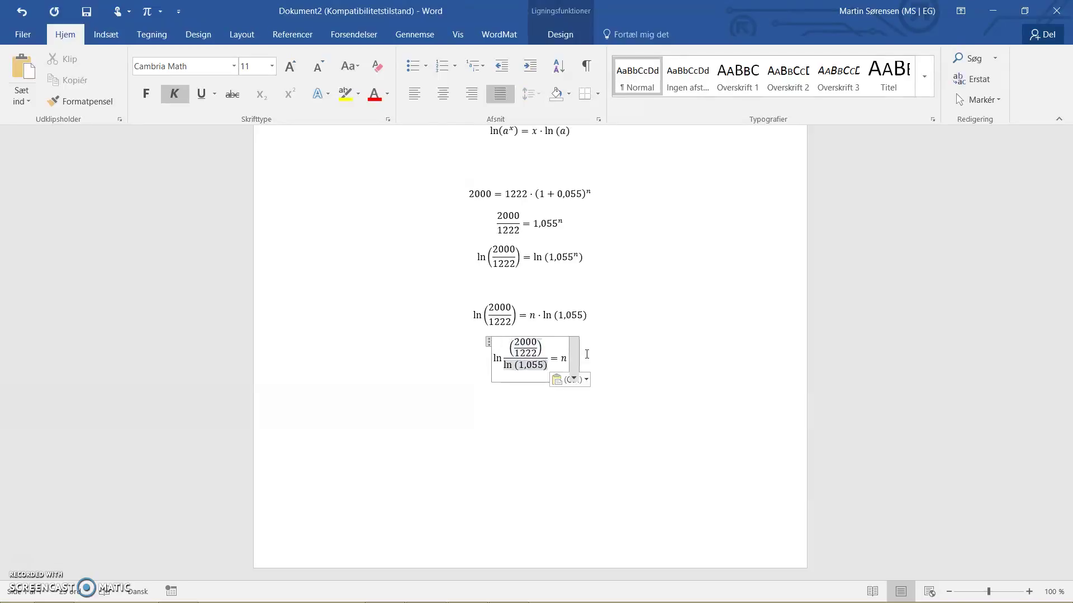
Turn the numerator into an ln function, cutting out the old fraction.
left_click(520, 361)
type("ln")
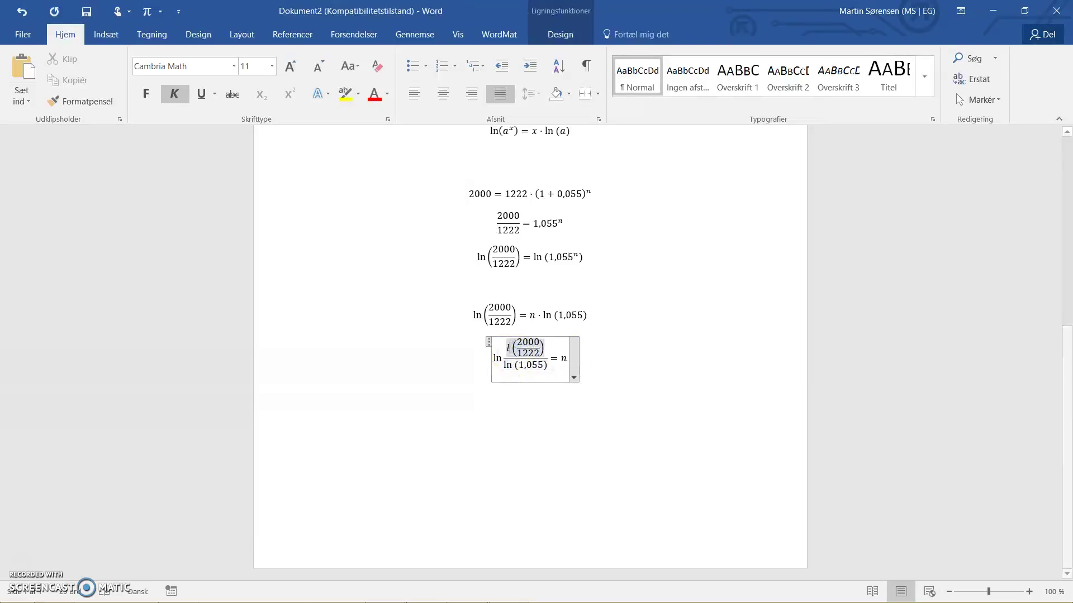
key("space")
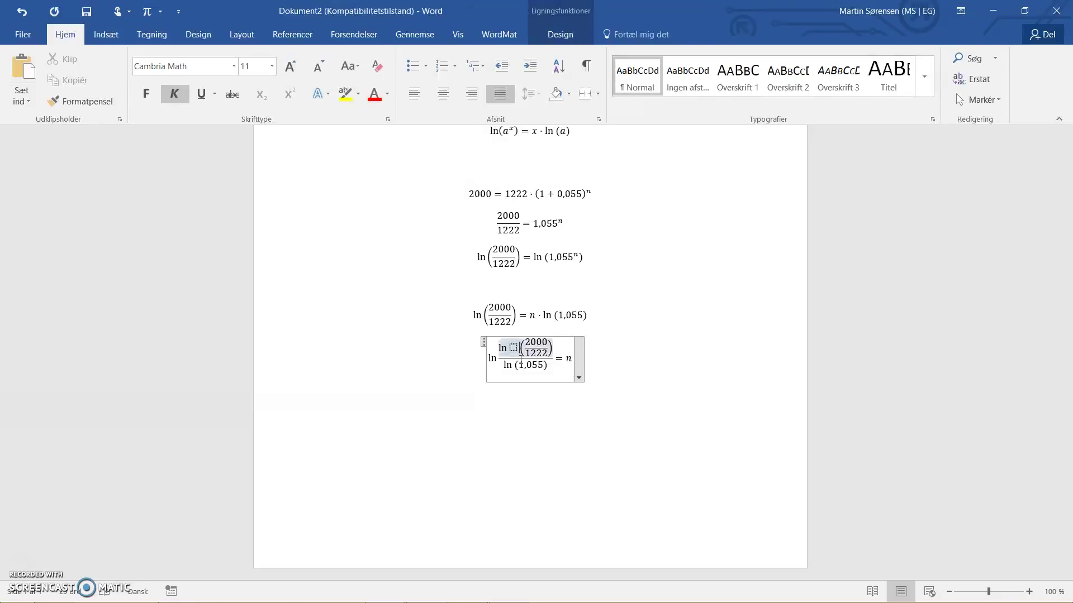
key("shift+Right")
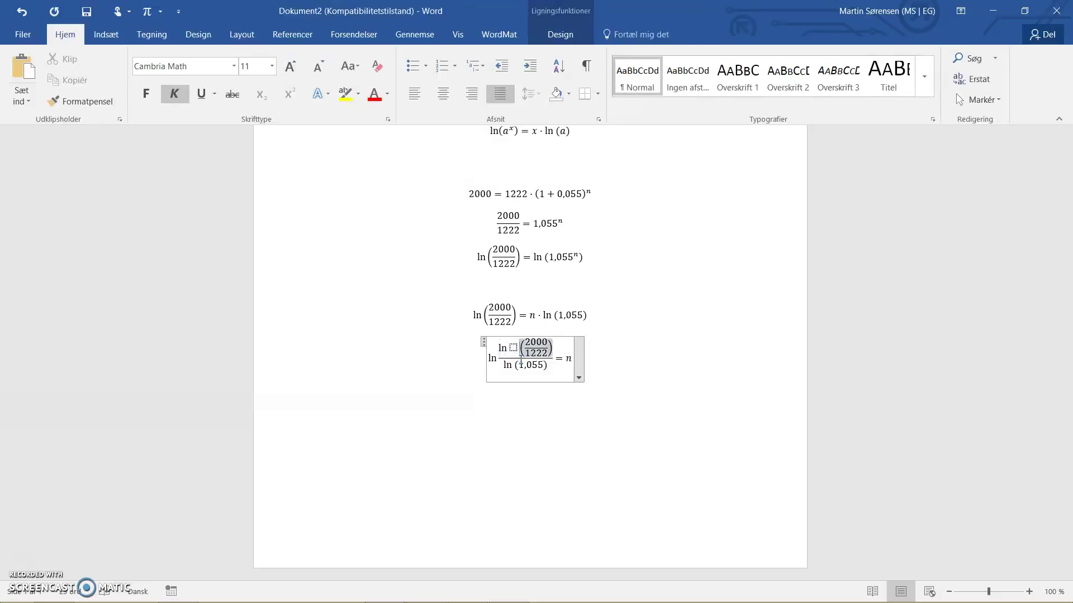
key("ctrl+x")
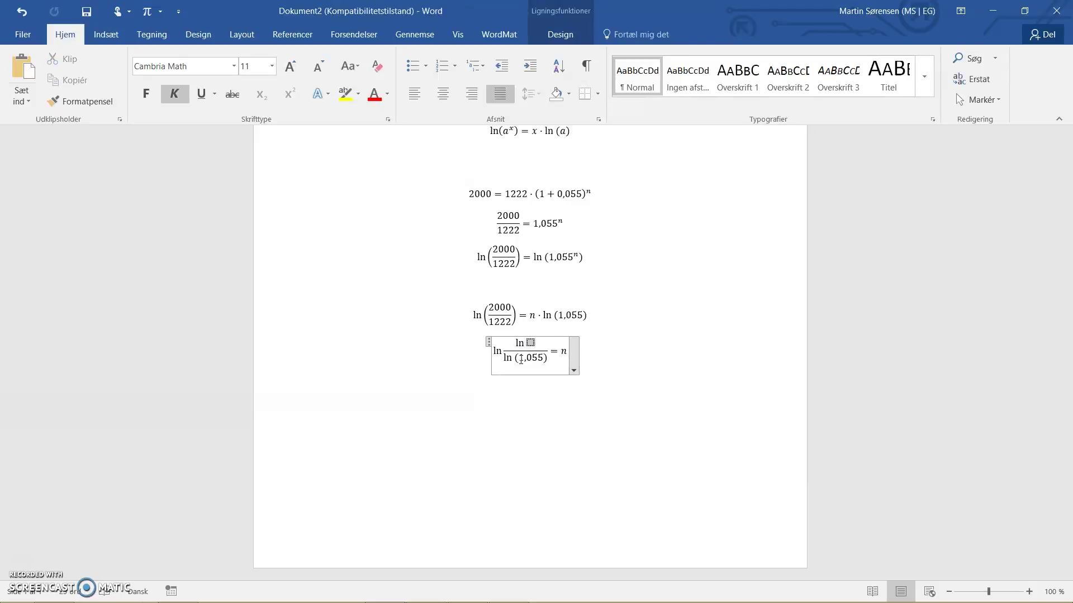
left_click(529, 350)
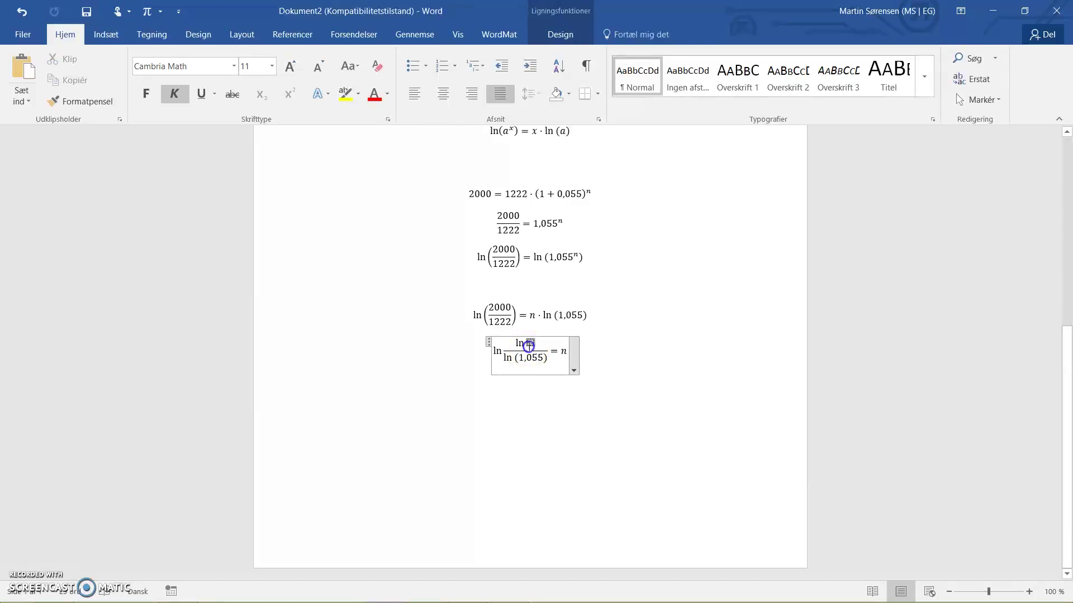
left_click(517, 348)
Delete the duplicate ln and enter (2000/1222) as the logarithm's argument.
double_click(495, 350)
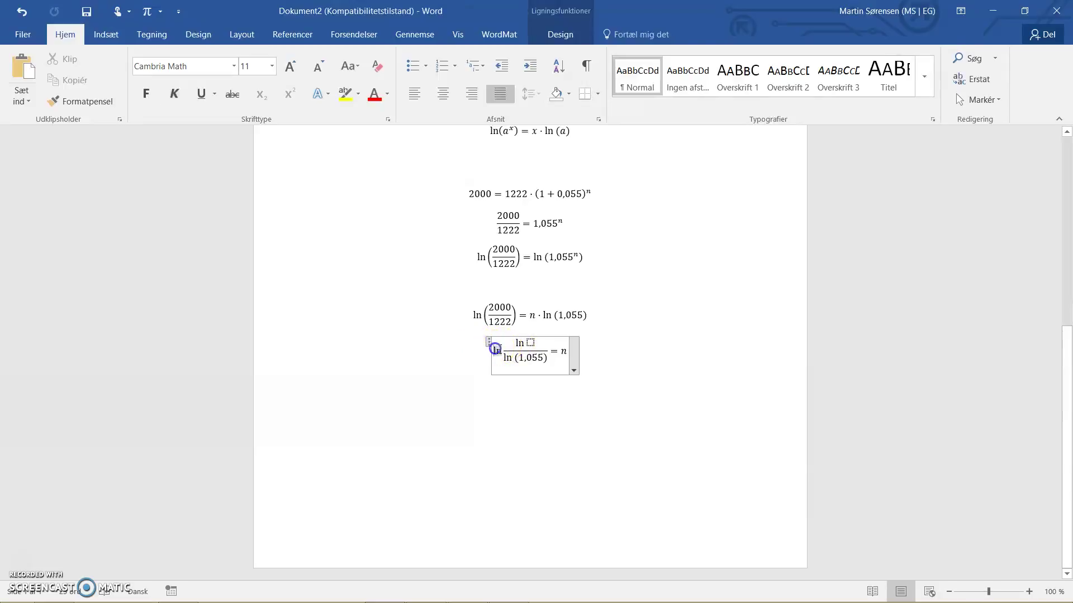
key("Delete")
key("shift+Right")
left_click(531, 342)
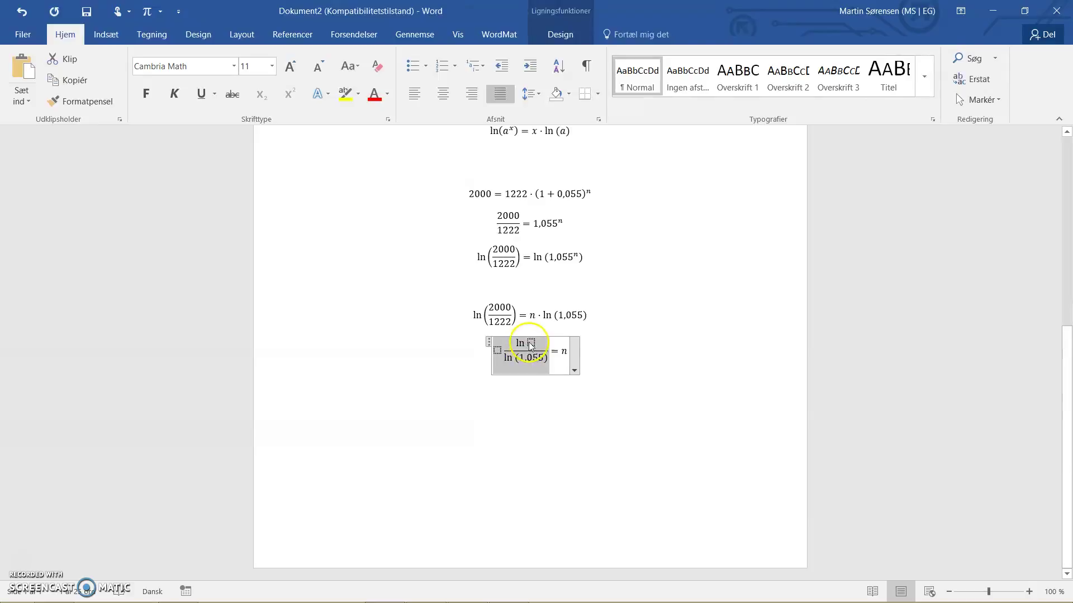
type("(")
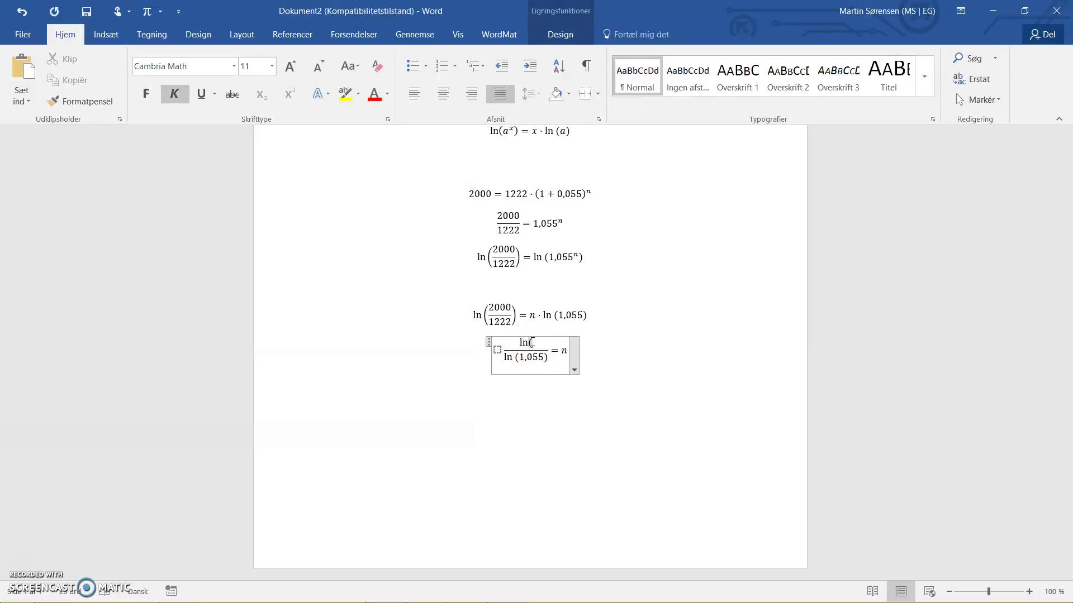
type("2000/1")
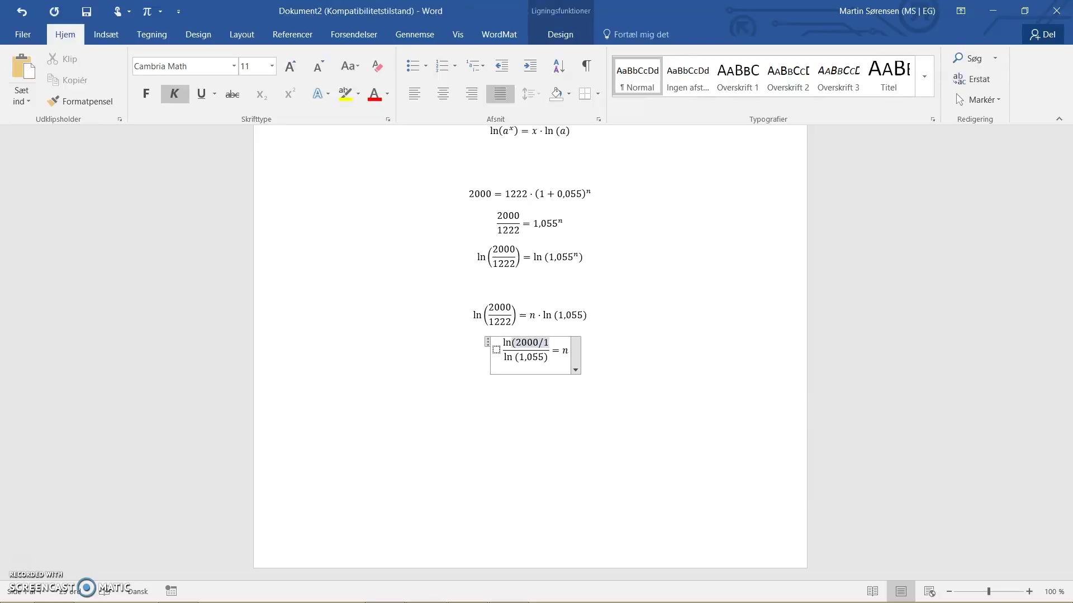
type("22")
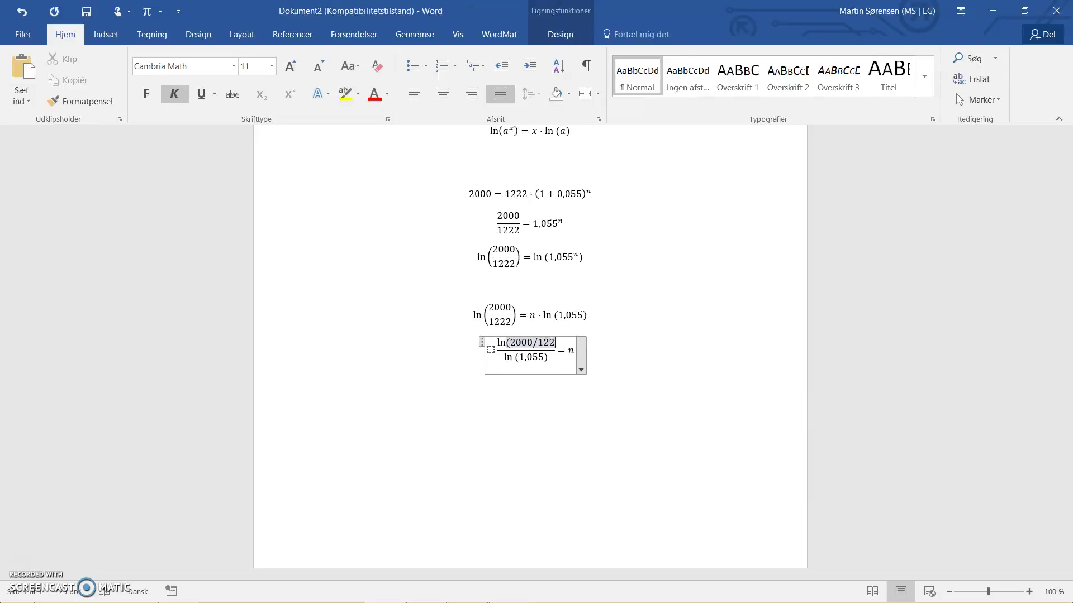
type("2")
key("space")
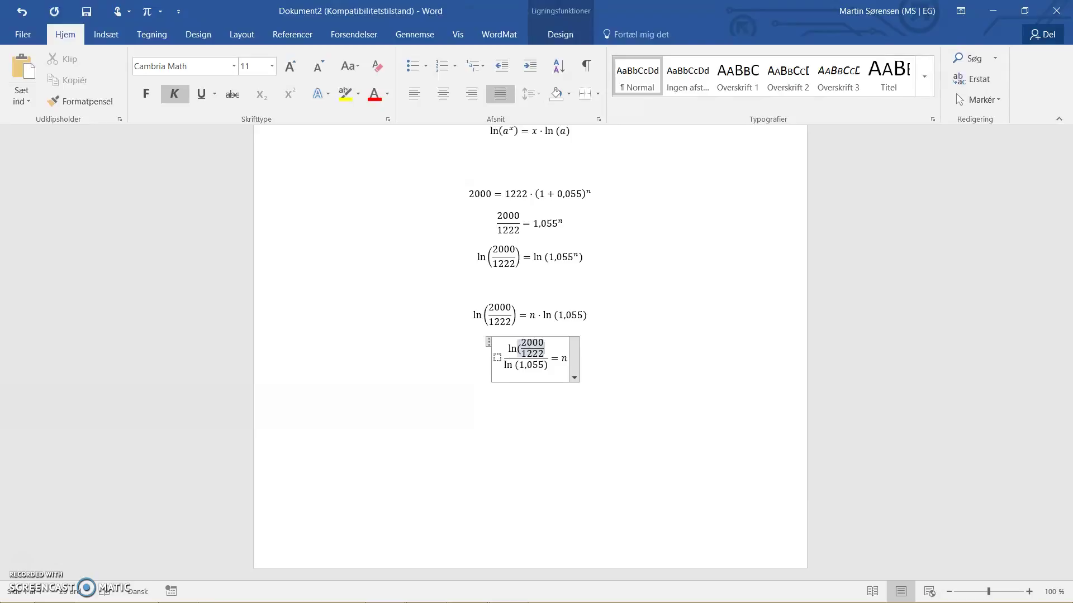
type(")")
Select the whole fraction ln(2000/1222)/ln(1,055).
left_click(501, 357)
left_click_drag(501, 357, 554, 367)
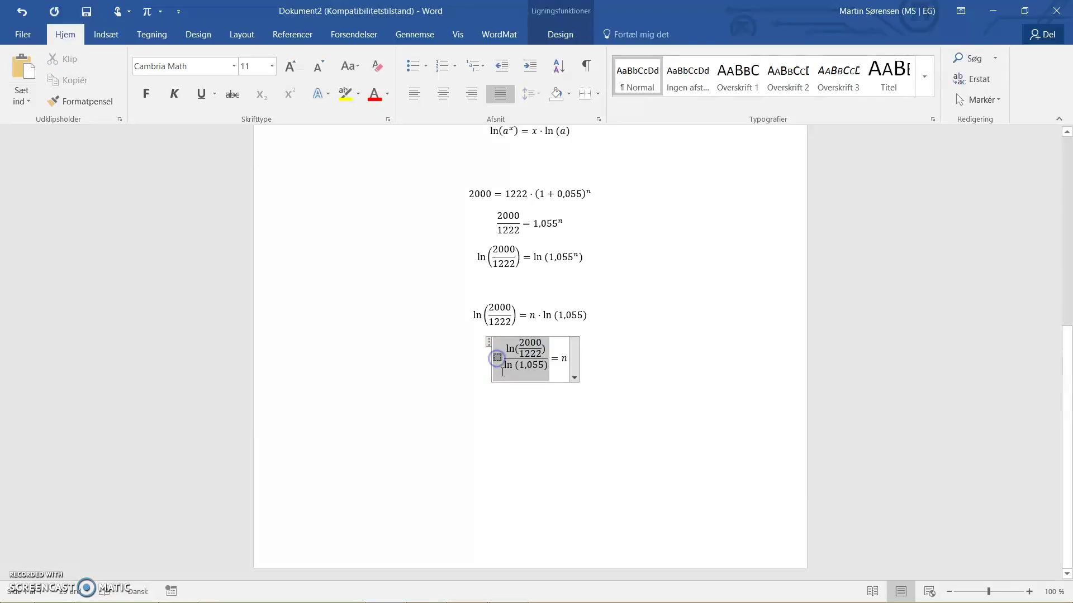
left_click(572, 386)
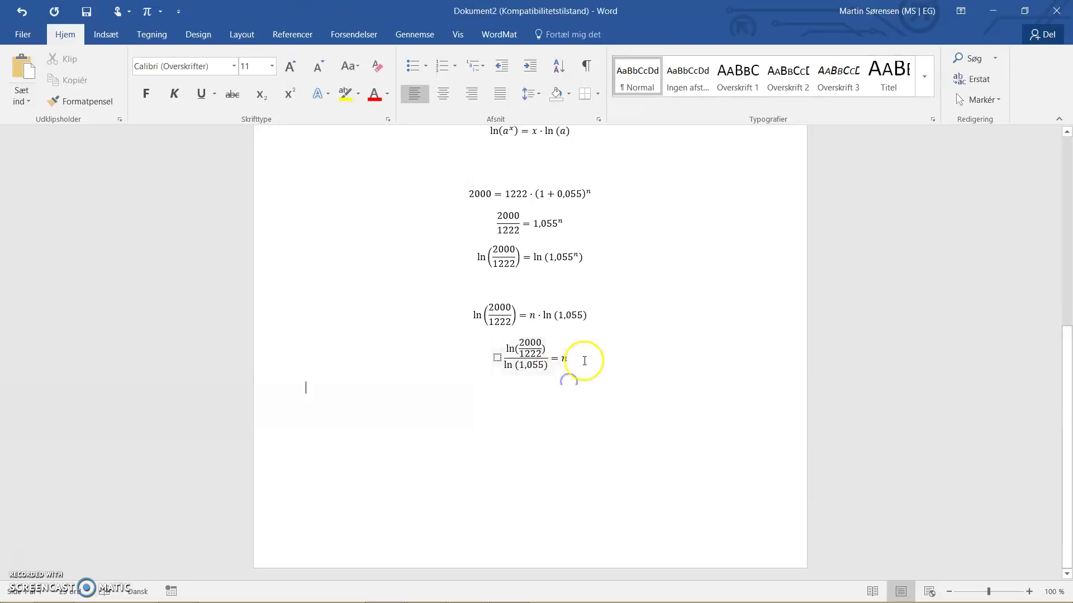
left_click(581, 362)
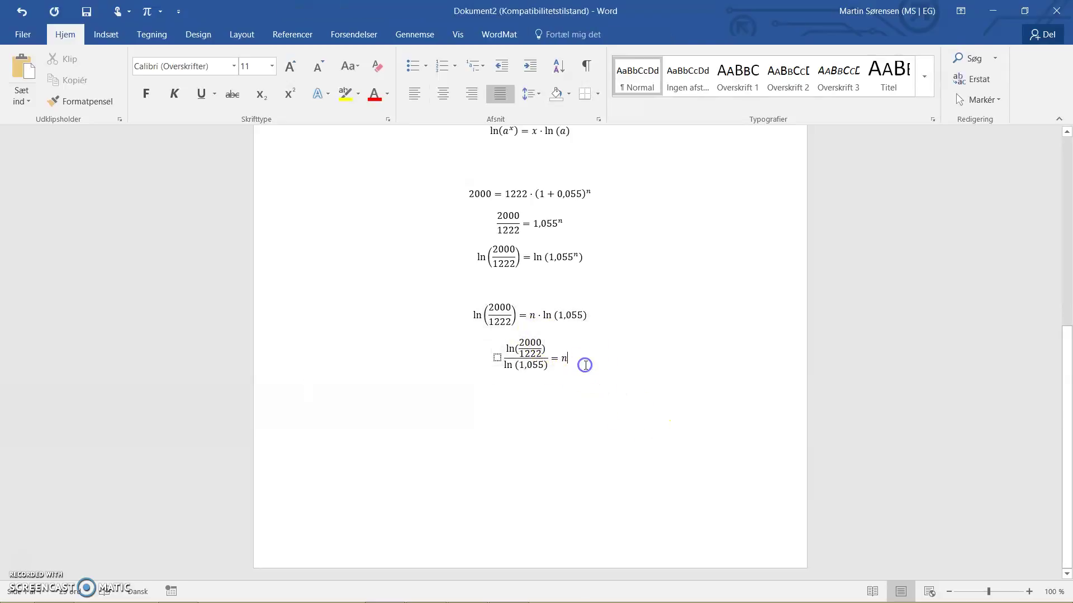
left_click_drag(507, 342, 536, 368)
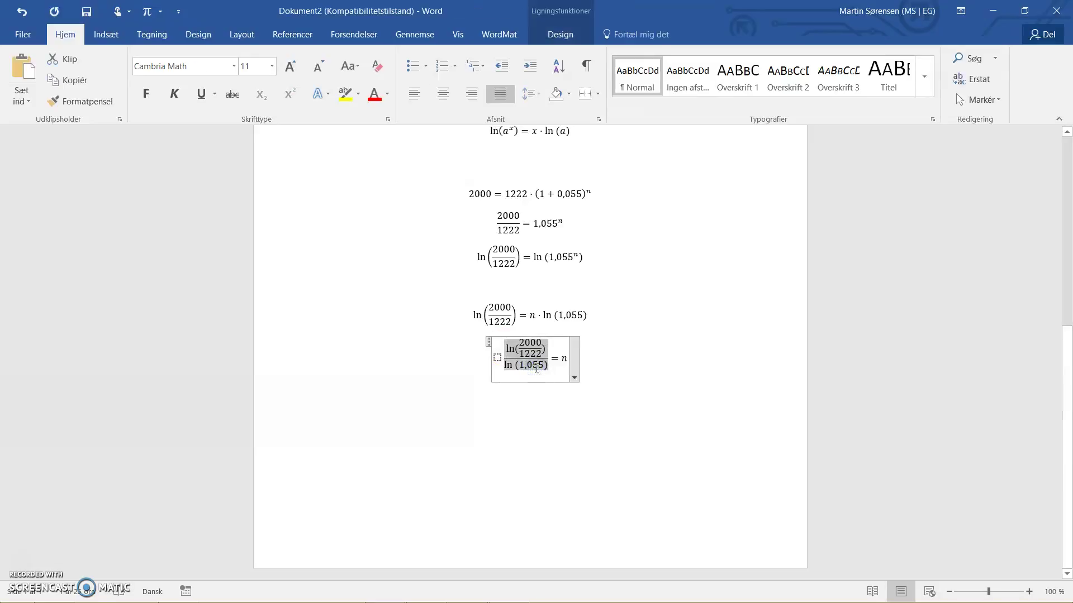
Paste ln(2000/1222)/ln(1,055) below, evaluate it to ≈ 9,20156, then go to GeoGebra CAS row 8.
key("Down")
key("ctrl+v")
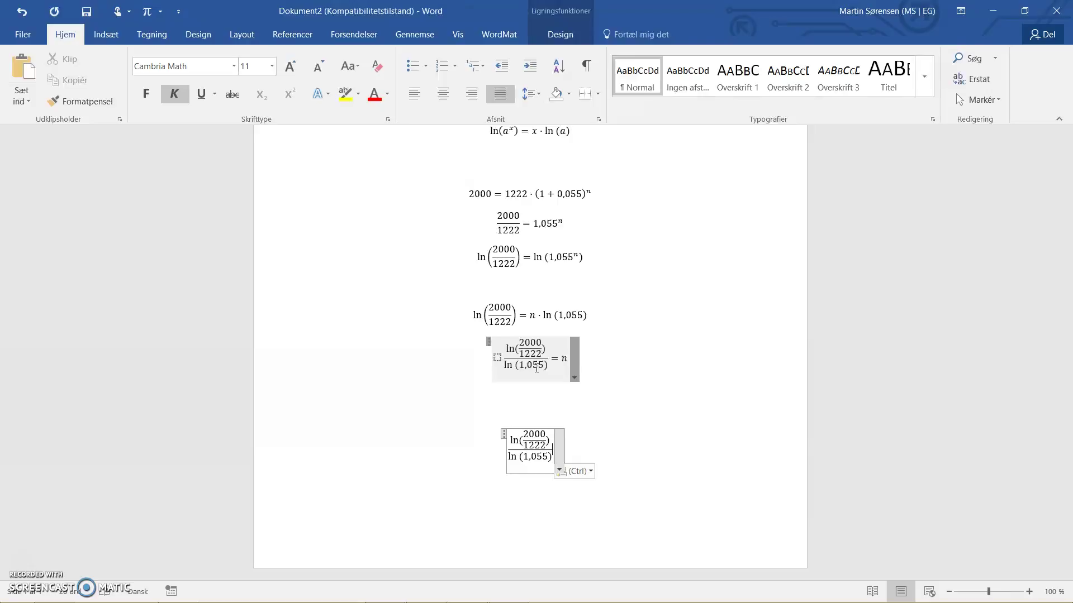
key("ctrl")
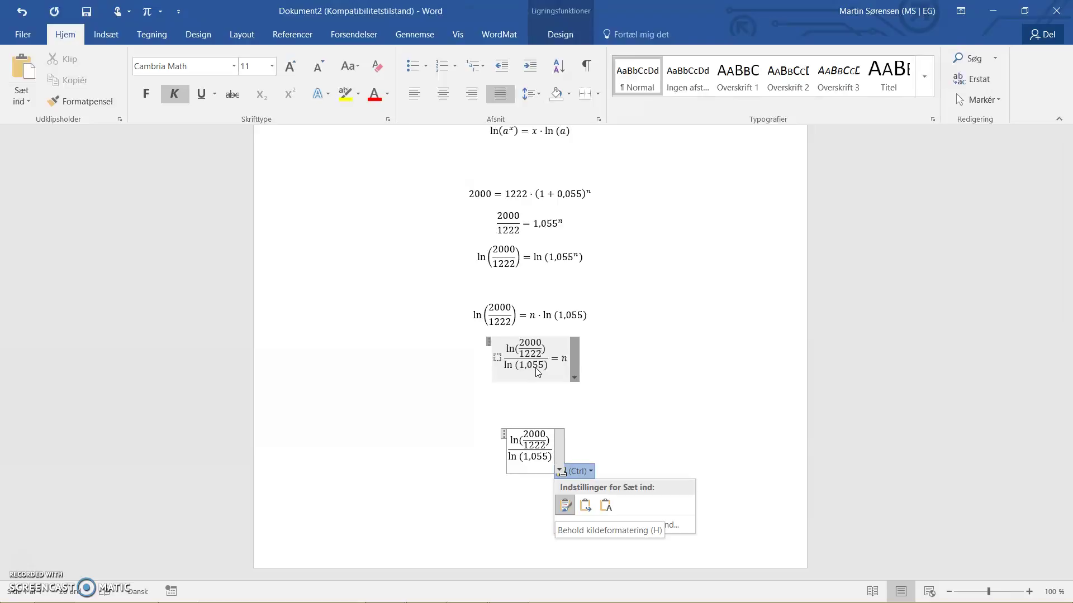
key("ctrl")
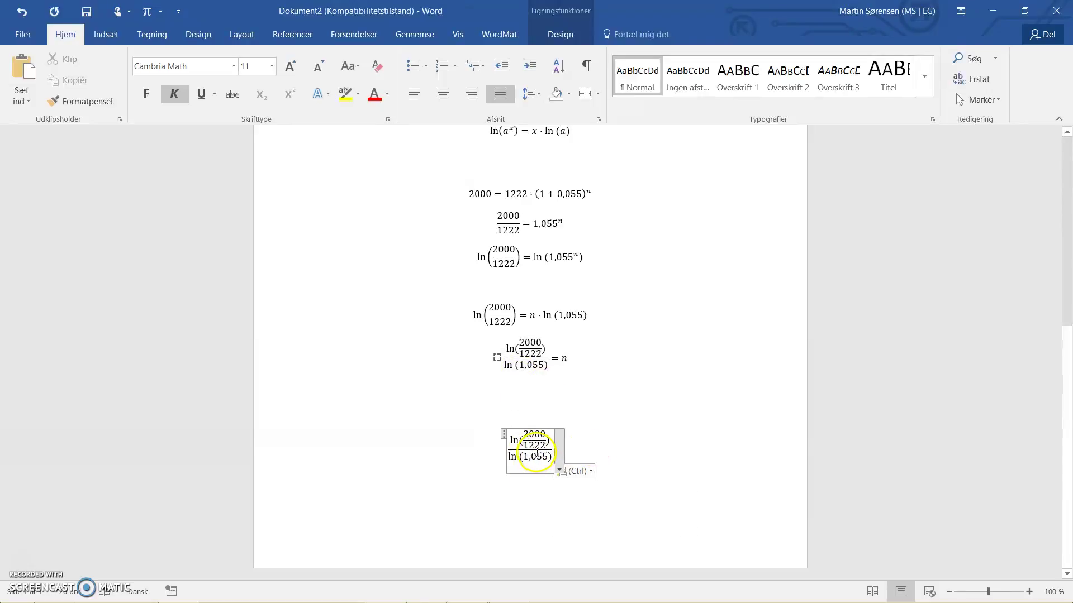
key("alt+b")
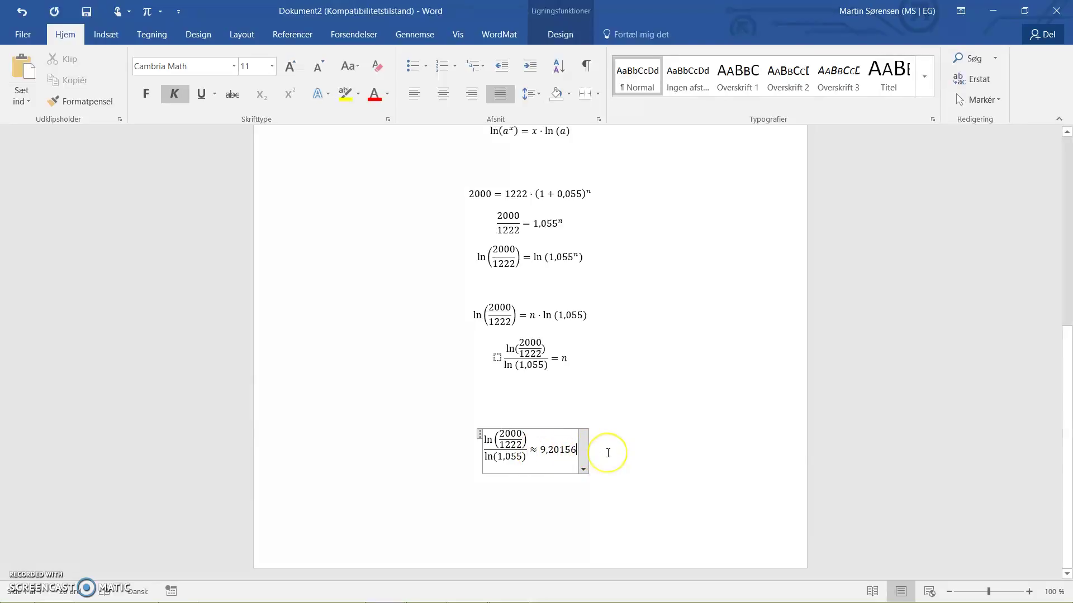
key("alt+Tab")
left_click(548, 498)
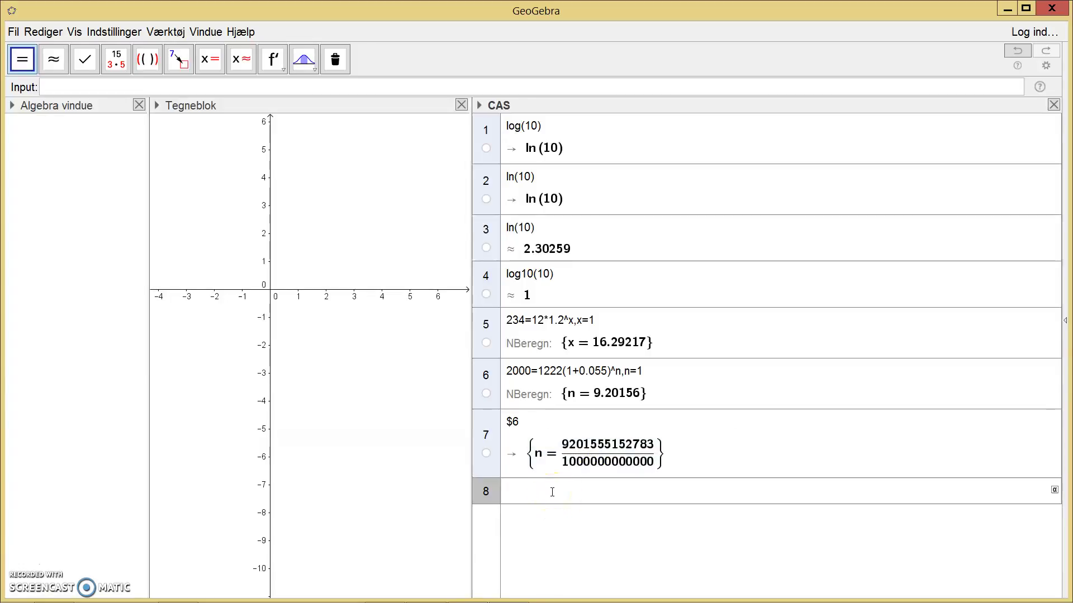
Paste the expression into CAS row 8, remove stray symbols, change 1,055 to 1.055, and evaluate numerically.
key("ctrl+v")
left_click(532, 491)
key("BackSpace")
key("BackSpace")
key("BackSpace")
left_click(623, 481)
key("BackSpace")
key("BackSpace")
key("Delete")
left_click(603, 492)
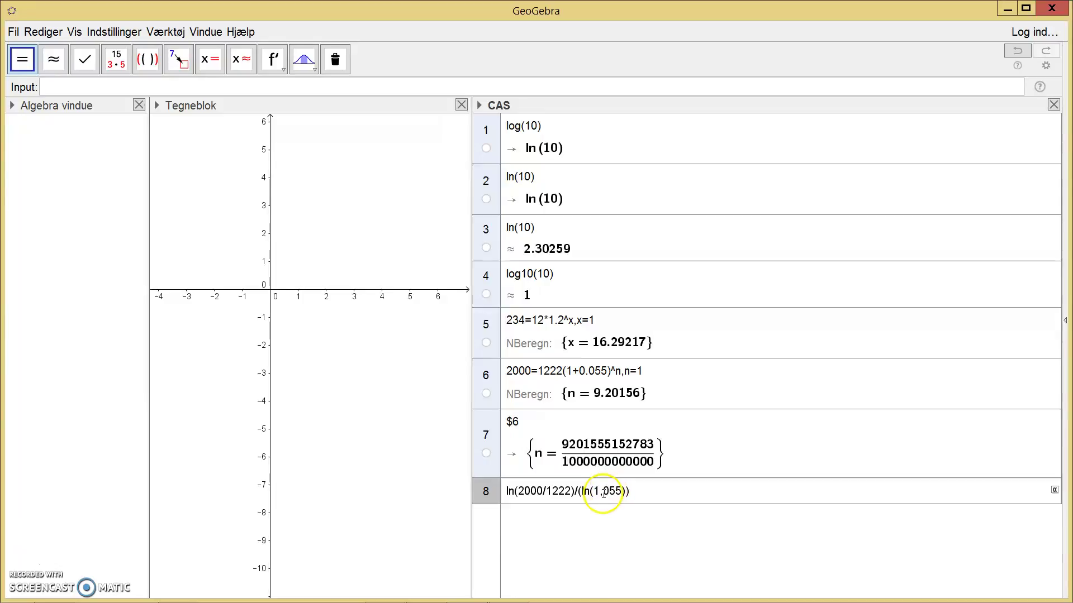
key("BackSpace")
type(".")
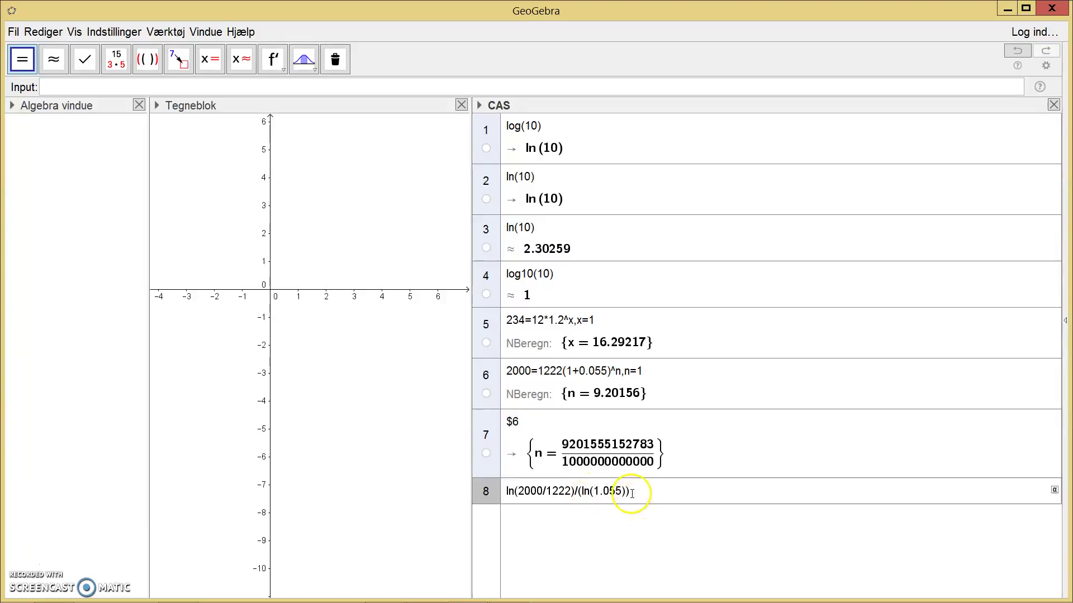
left_click(54, 62)
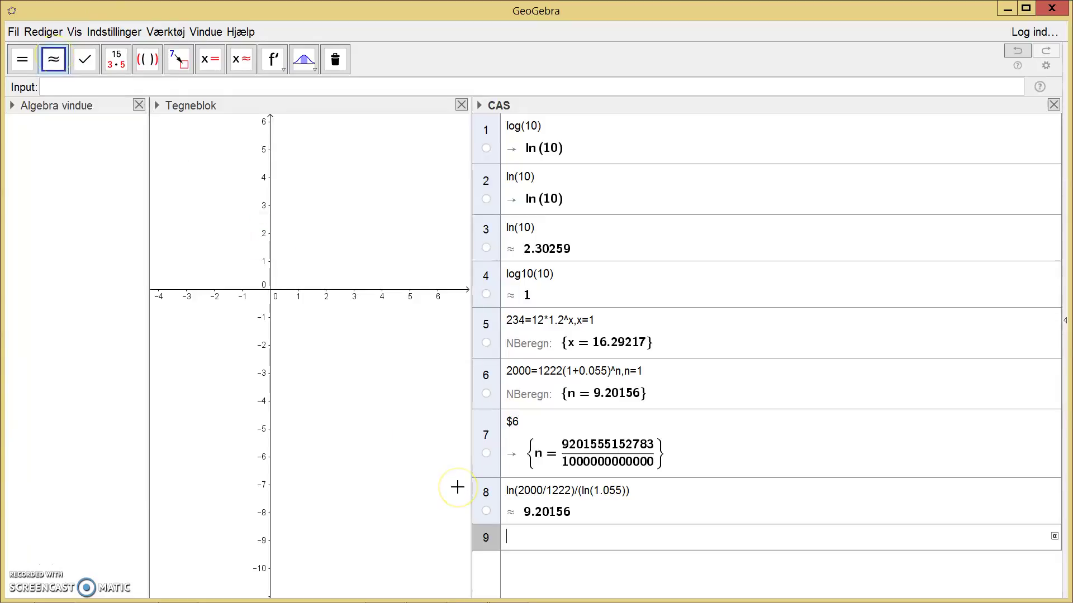